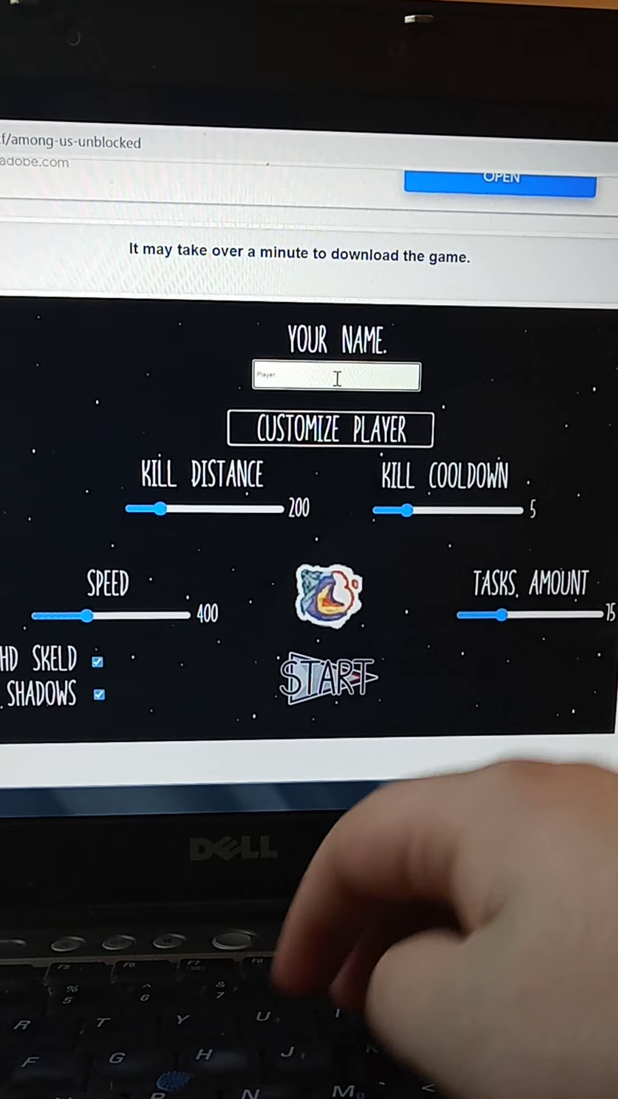
Step: Clear the default 'Player' name so batmanfan20 can be entered
{"action": "key", "text": "BackSpace"}
{"action": "key", "text": "BackSpace"}
{"action": "key", "text": "BackSpace"}
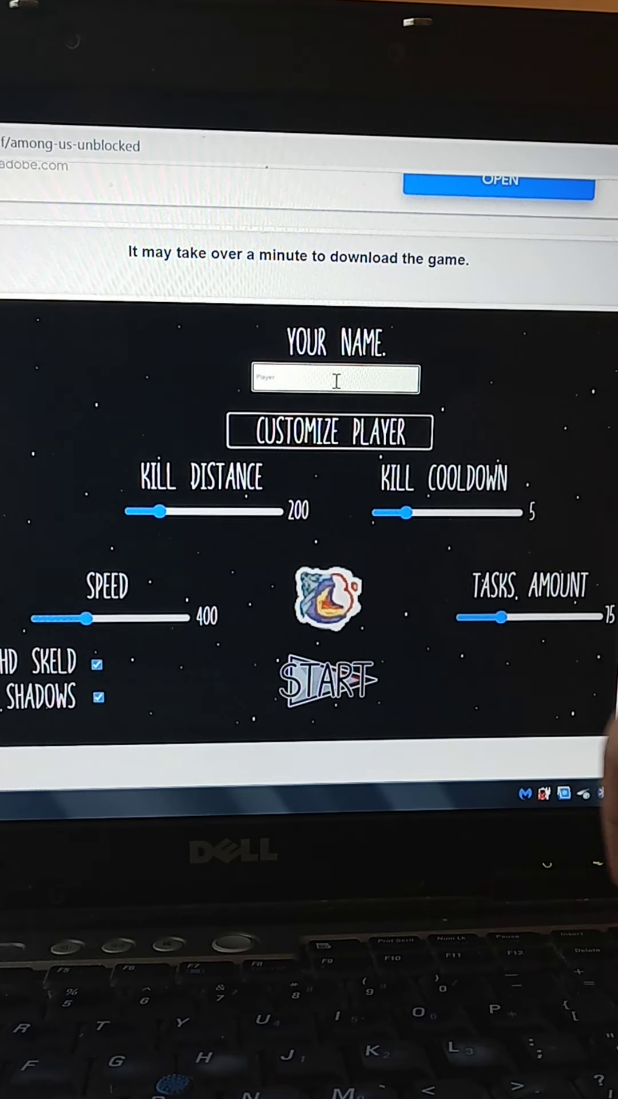
{"action": "type", "text": "be"}
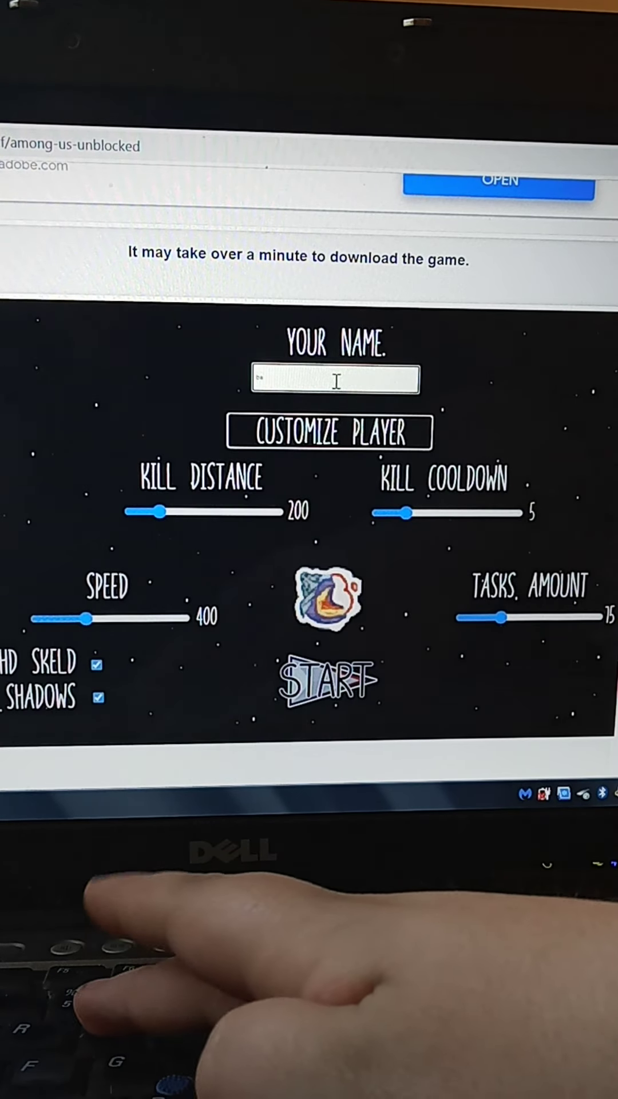
{"action": "type", "text": "be"}
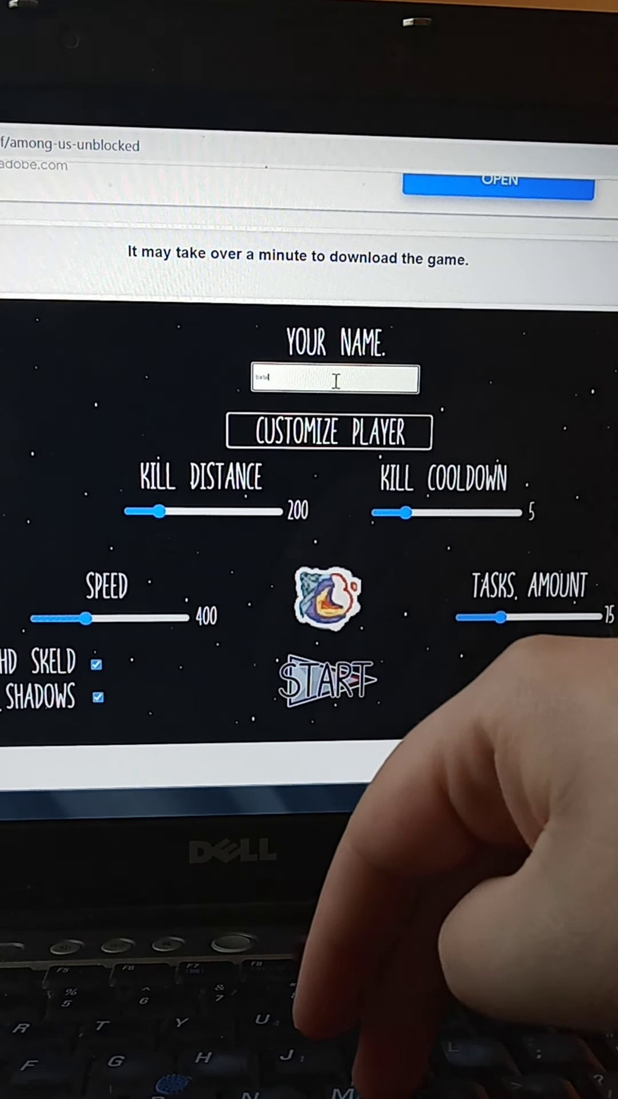
{"action": "type", "text": "mn"}
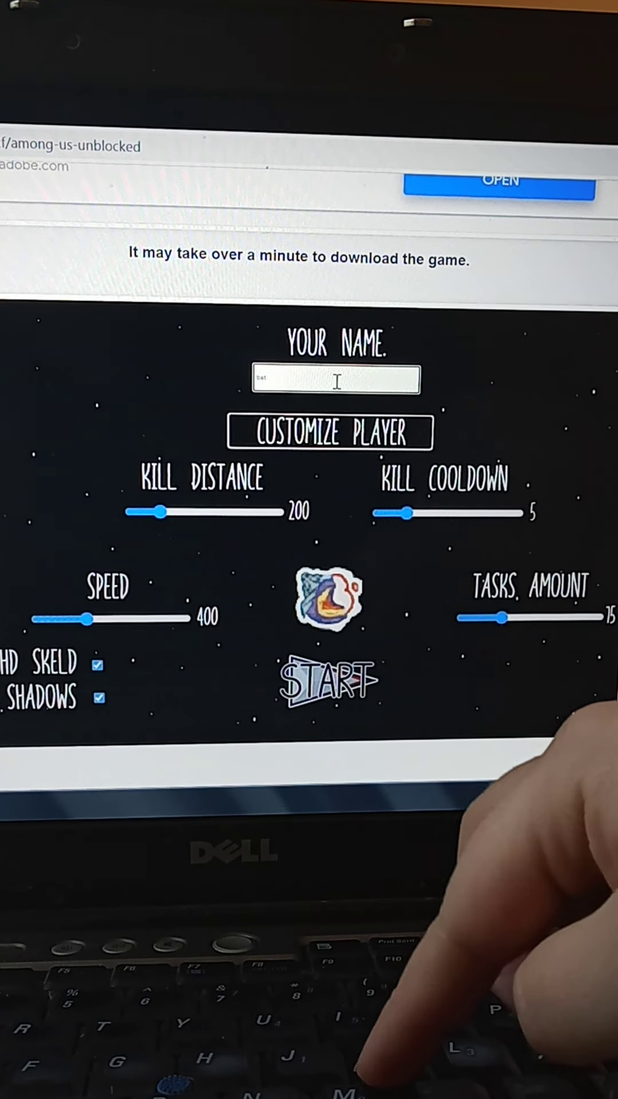
{"action": "type", "text": "tman"}
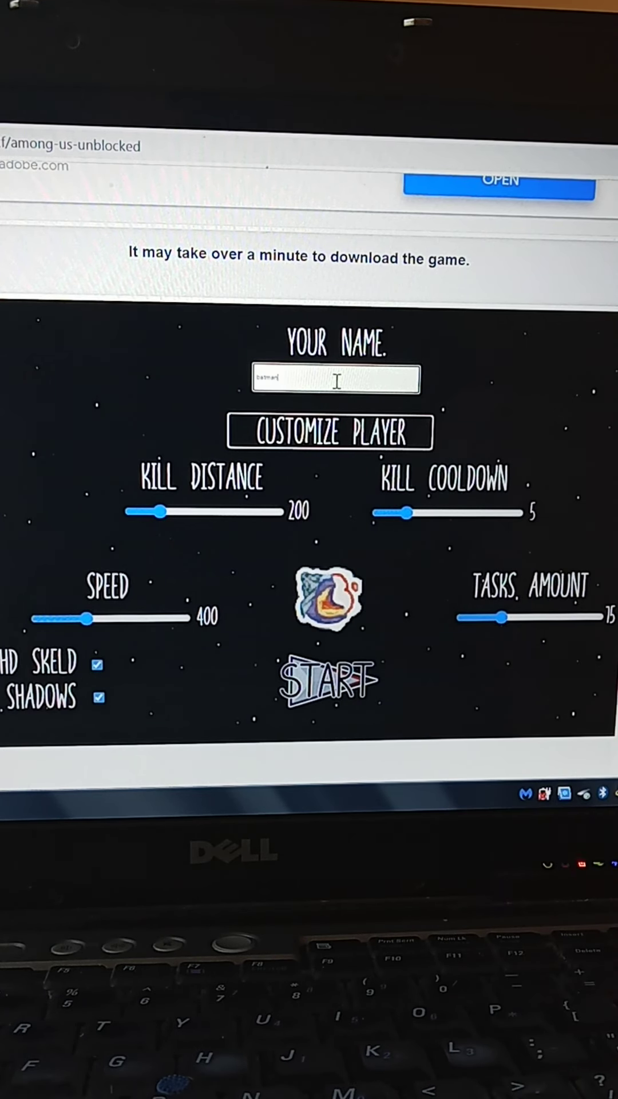
{"action": "type", "text": "fan"}
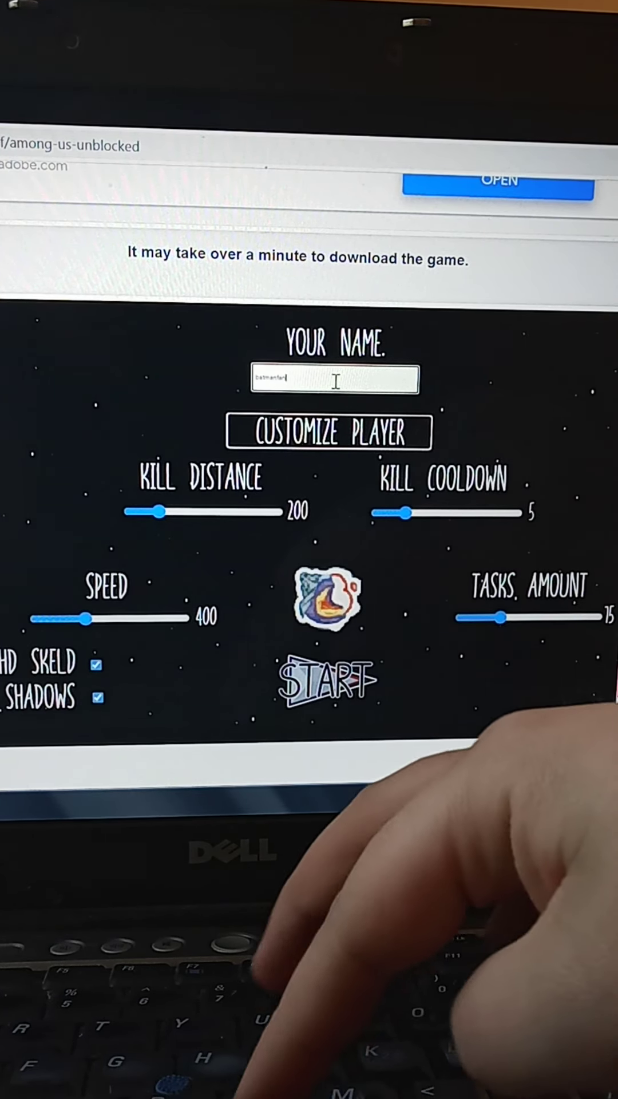
{"action": "type", "text": "1"}
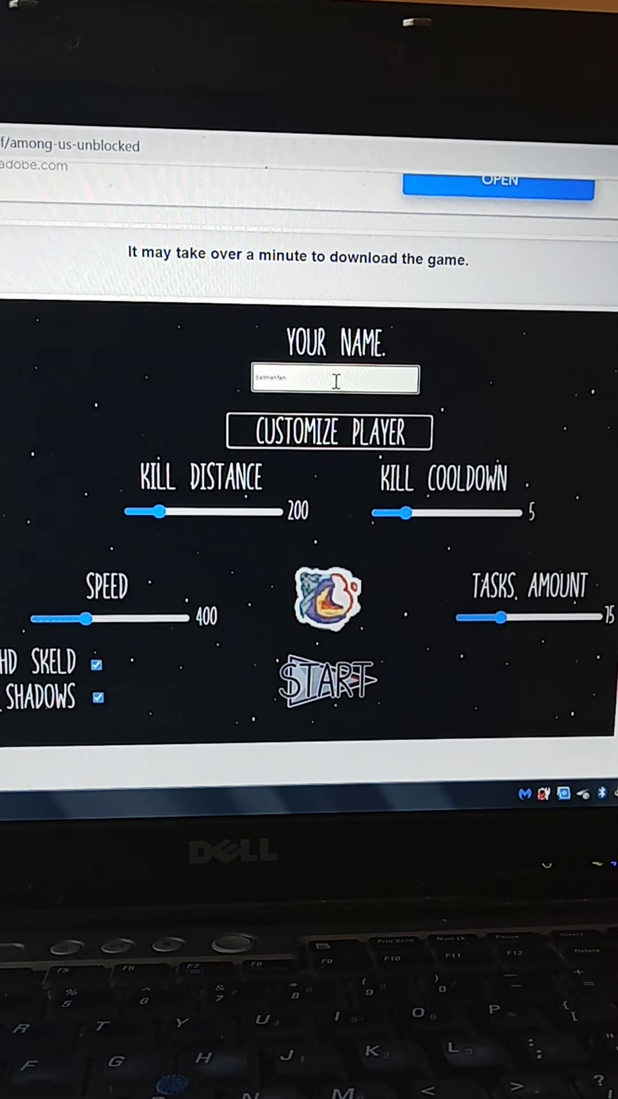
{"action": "type", "text": "20"}
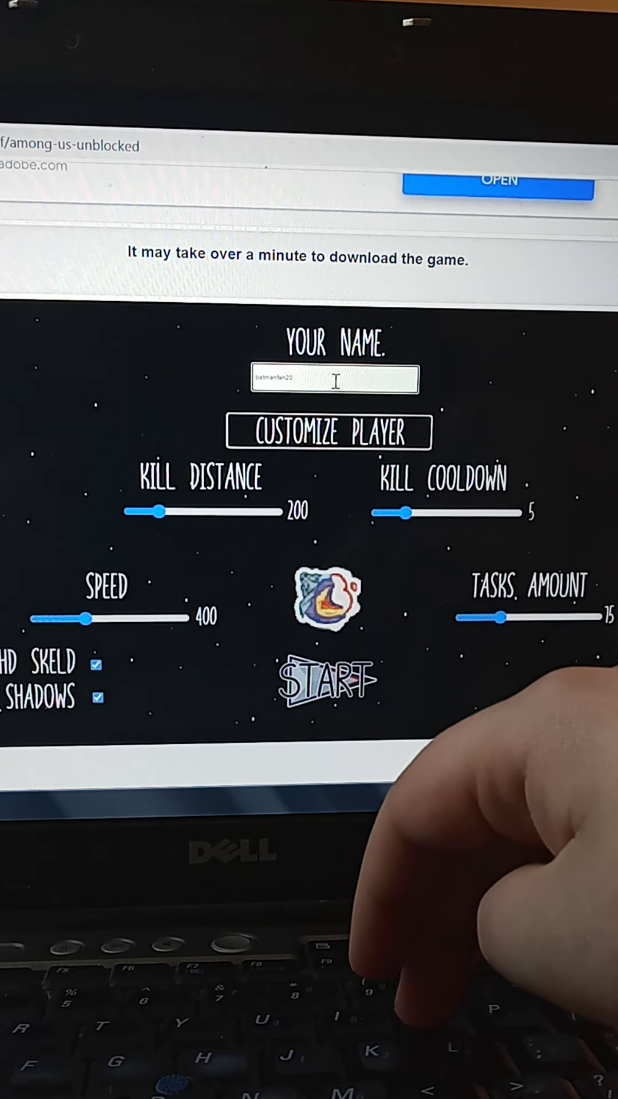
{"action": "type", "text": " bi"}
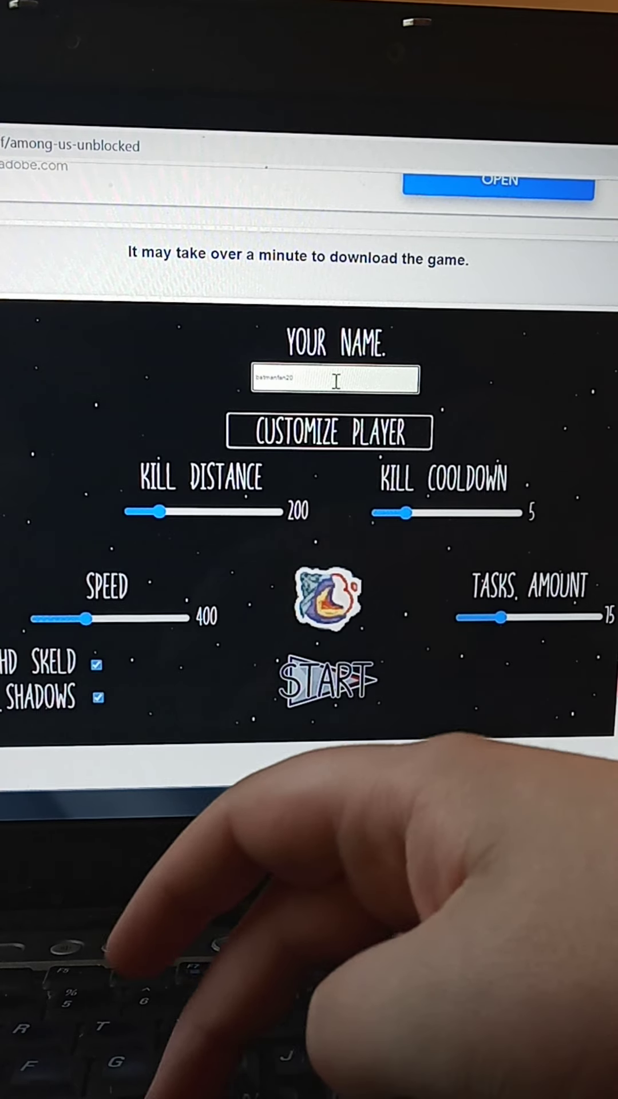
{"action": "type", "text": "tman"}
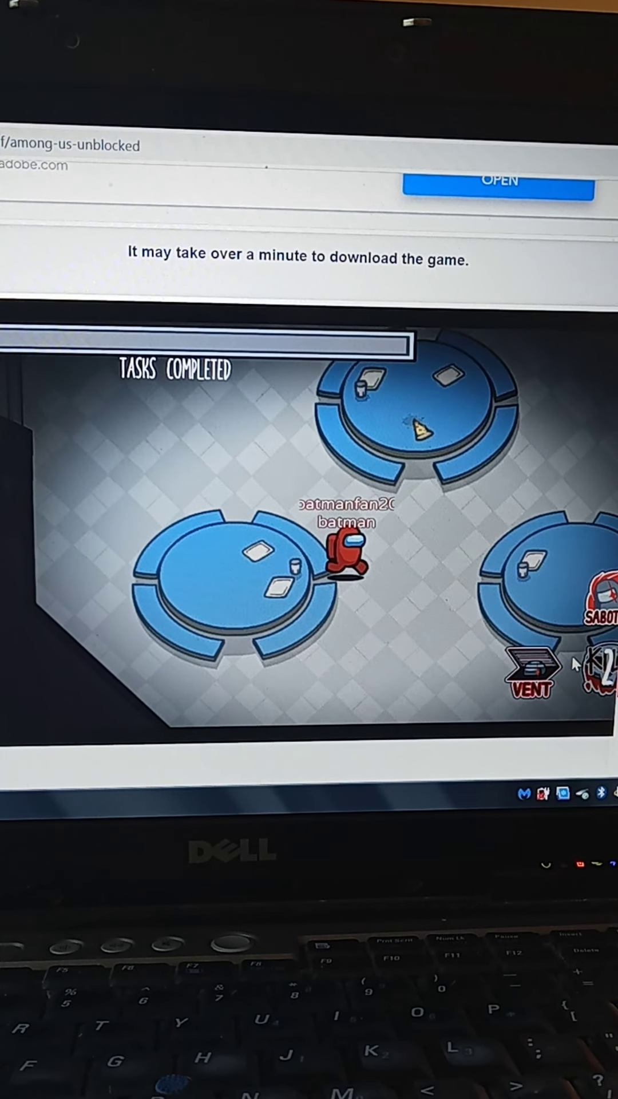
Step: Walk the red impostor down past the tables and along the corridor into the room below
{"action": "key", "text": "s"}
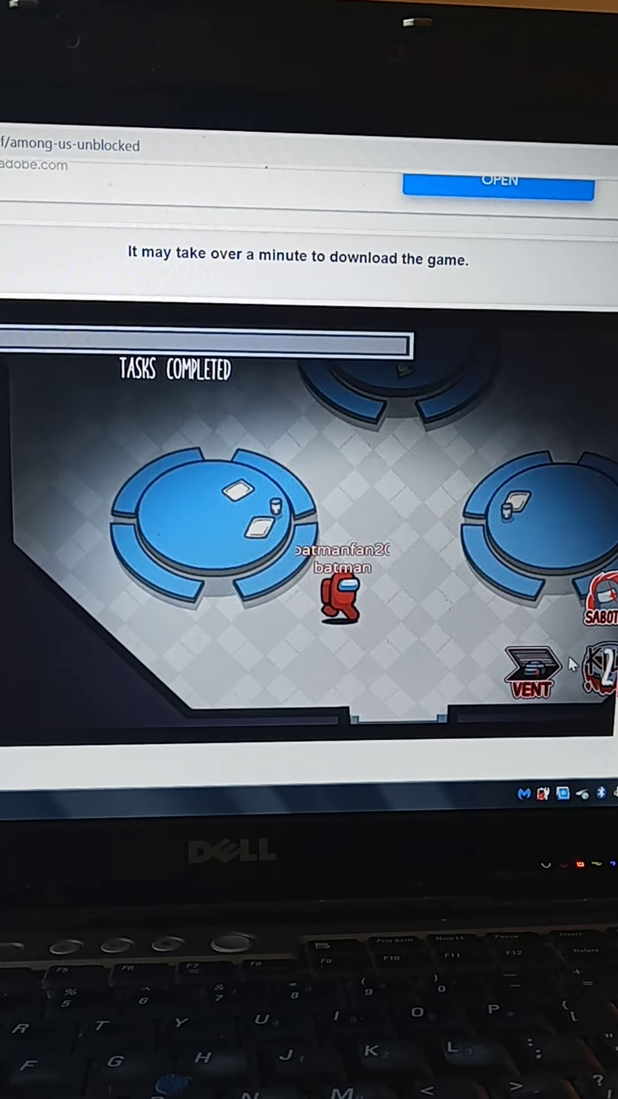
{"action": "key", "text": "s"}
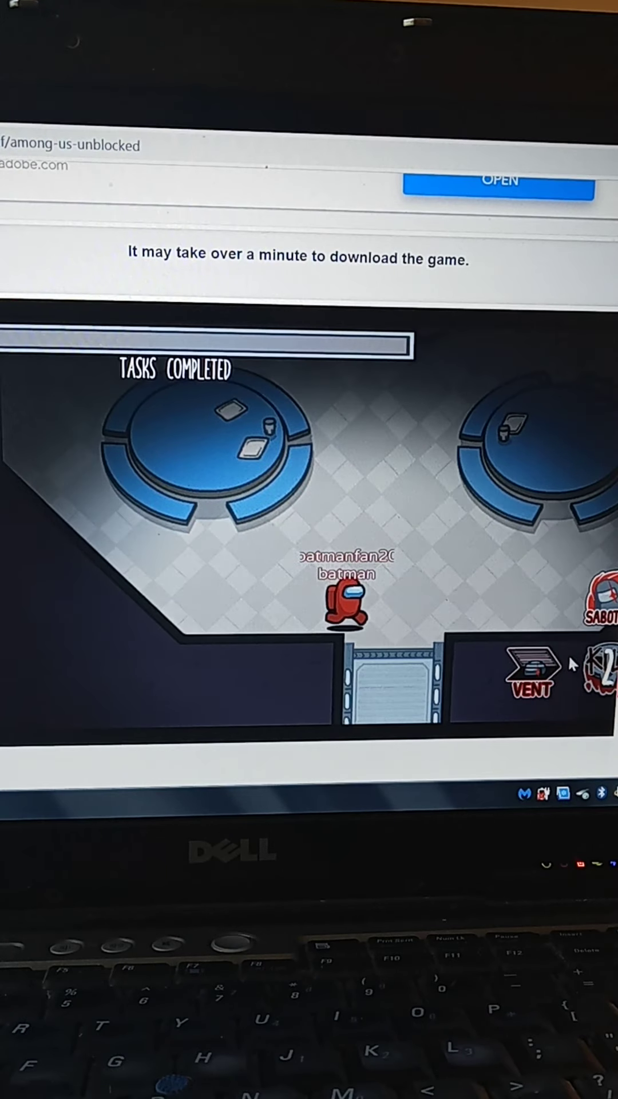
{"action": "key", "text": "s"}
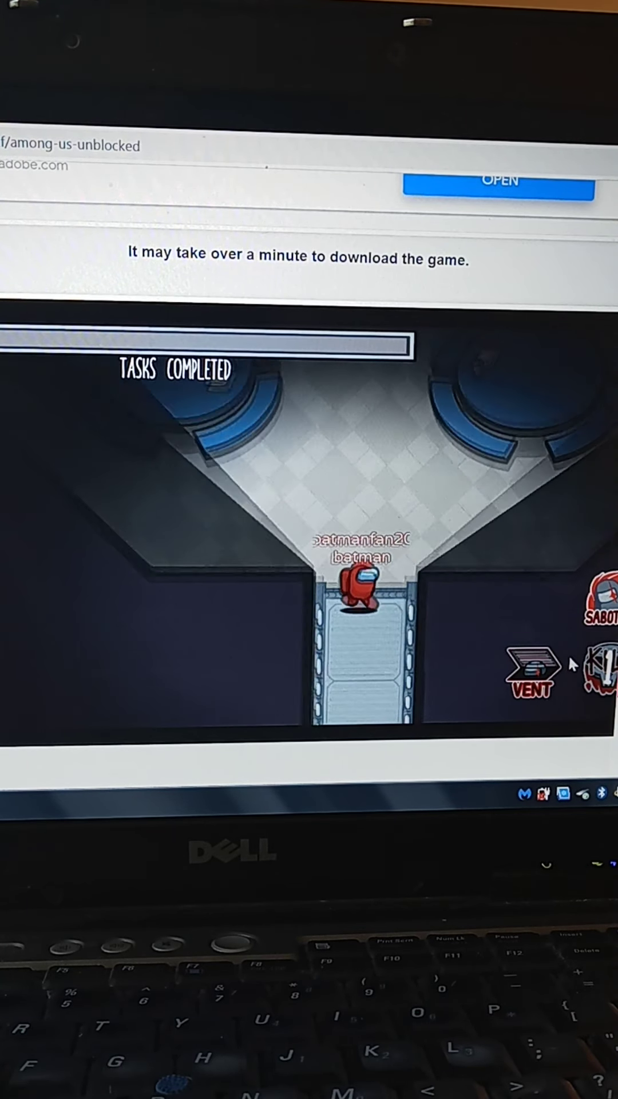
{"action": "key", "text": "s"}
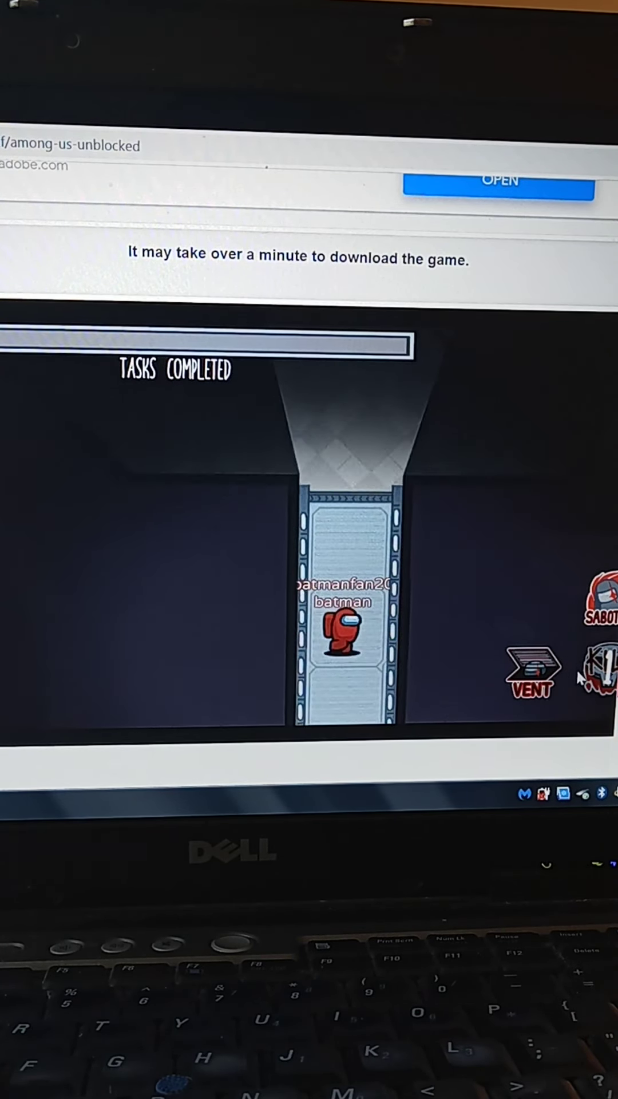
{"action": "key", "text": "s"}
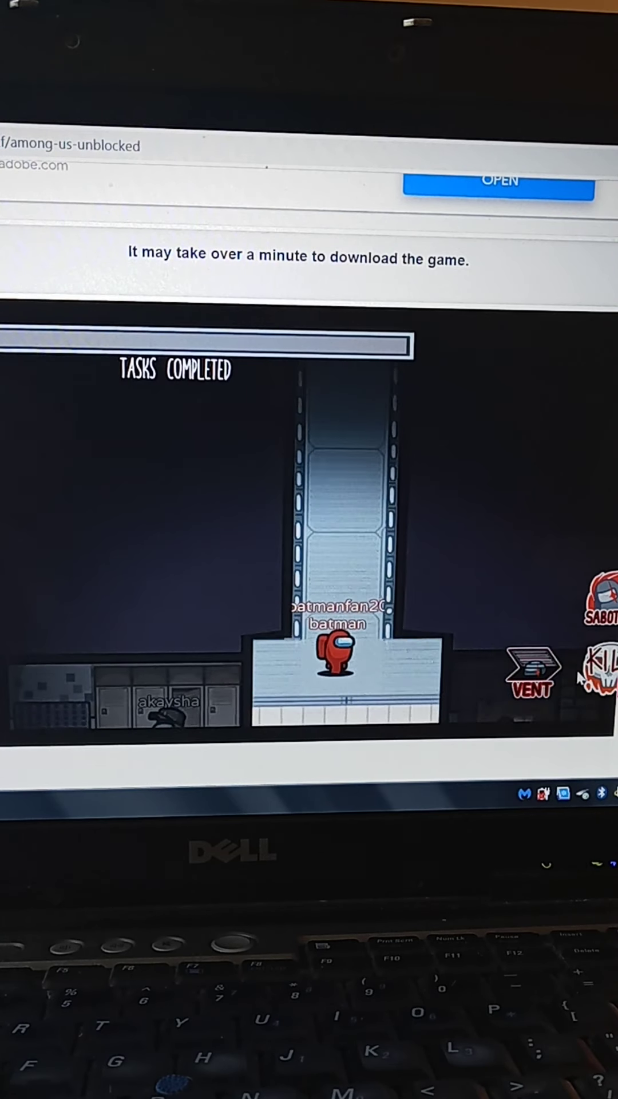
Step: Walk through the lower room and up-left to stand beside the green crewmate
{"action": "key", "text": "s"}
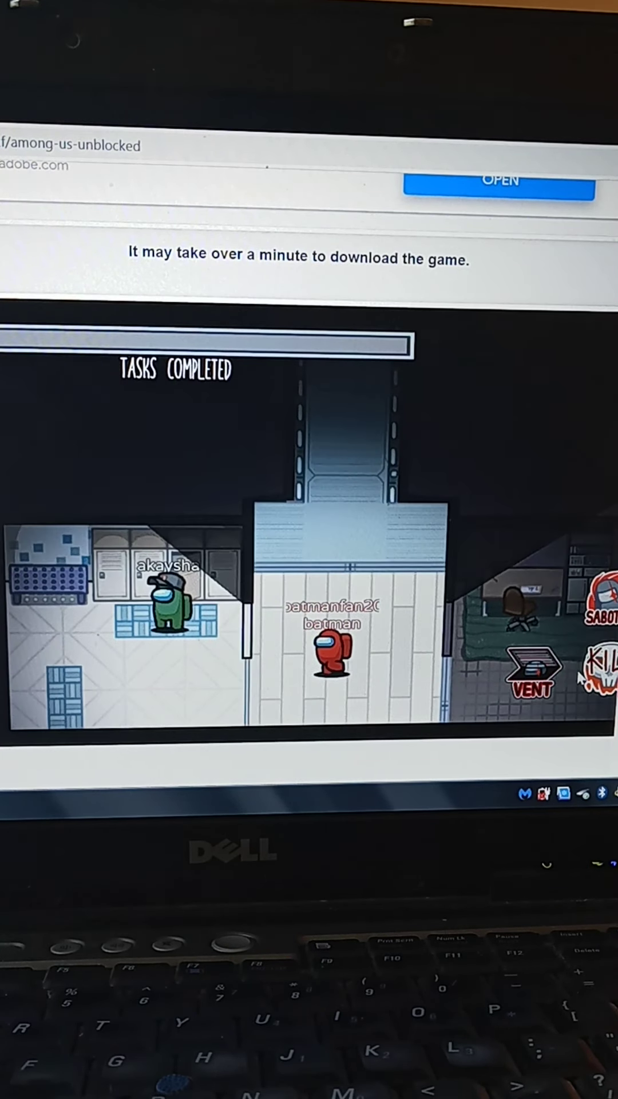
{"action": "key", "text": "s"}
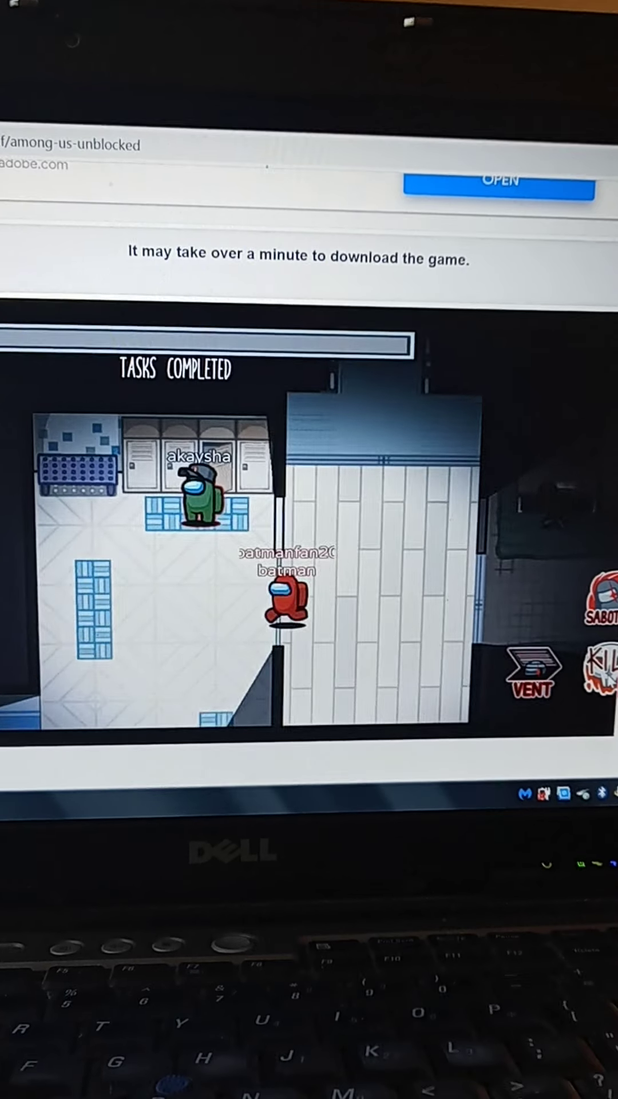
{"action": "key", "text": "w"}
{"action": "key", "text": "a"}
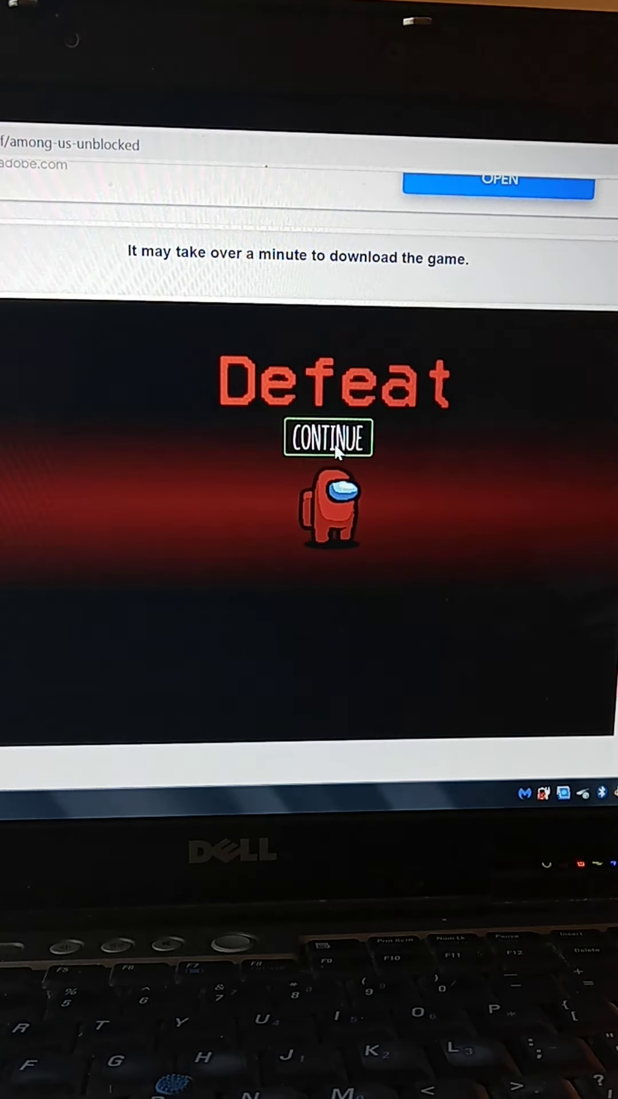
Step: Continue past the defeat result, keep the name batmanfan20 and start a new round
{"action": "left_click", "coordinate": [352, 449]}
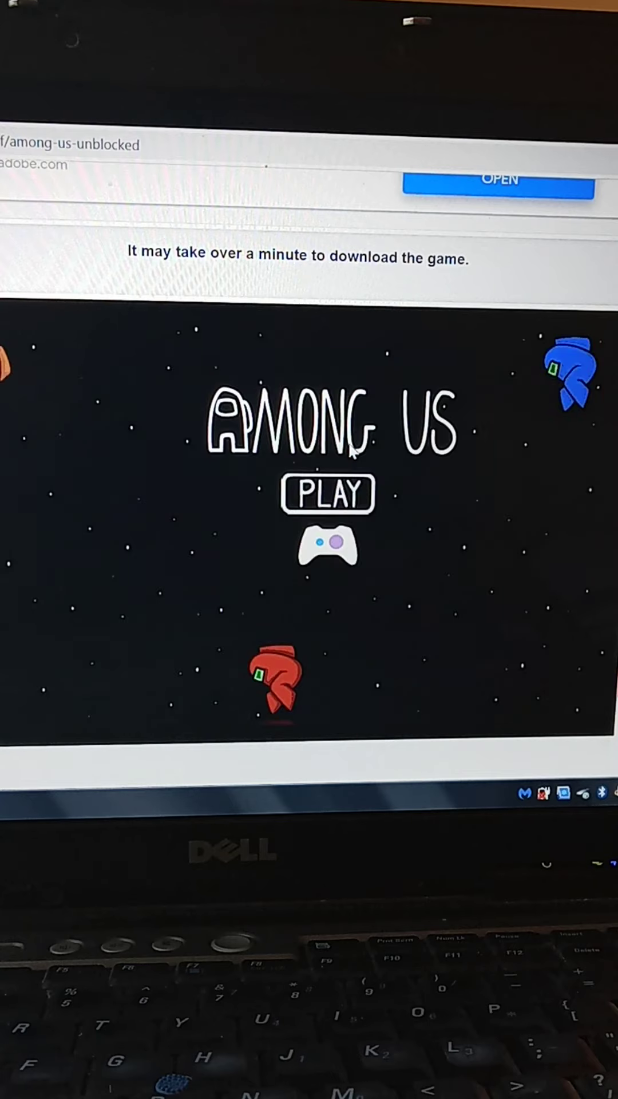
{"action": "left_click", "coordinate": [349, 496]}
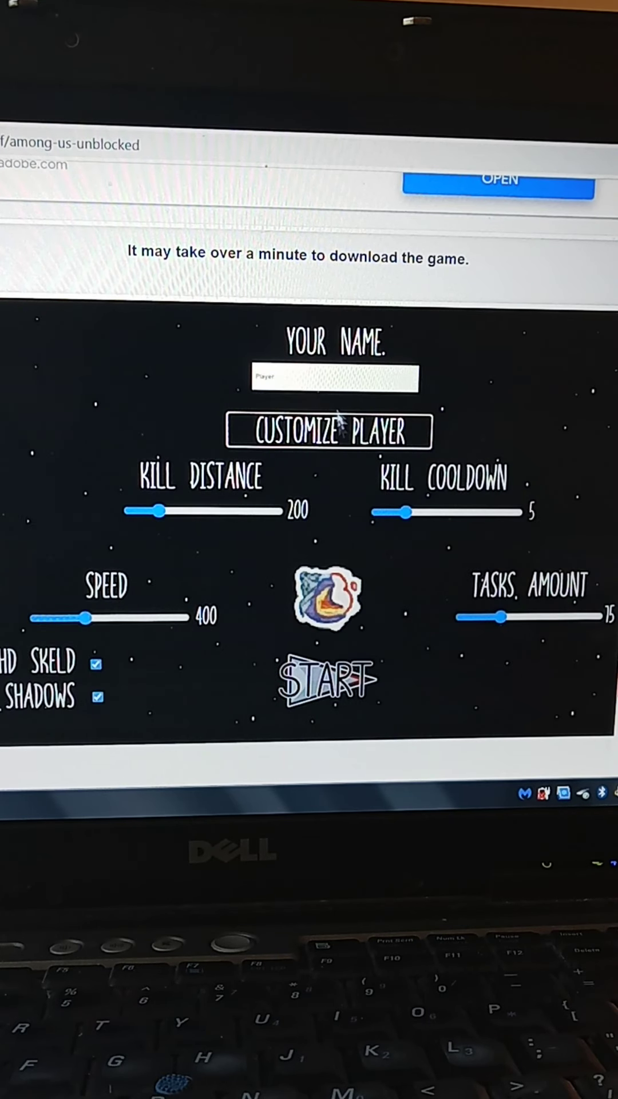
{"action": "left_click", "coordinate": [326, 378]}
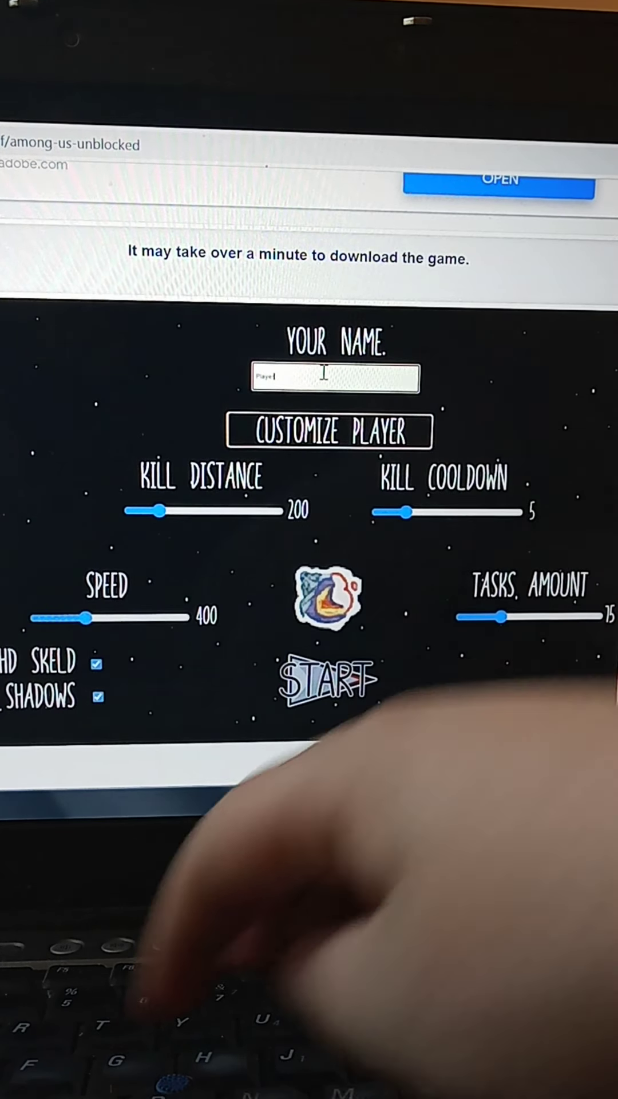
{"action": "type", "text": "rbat"}
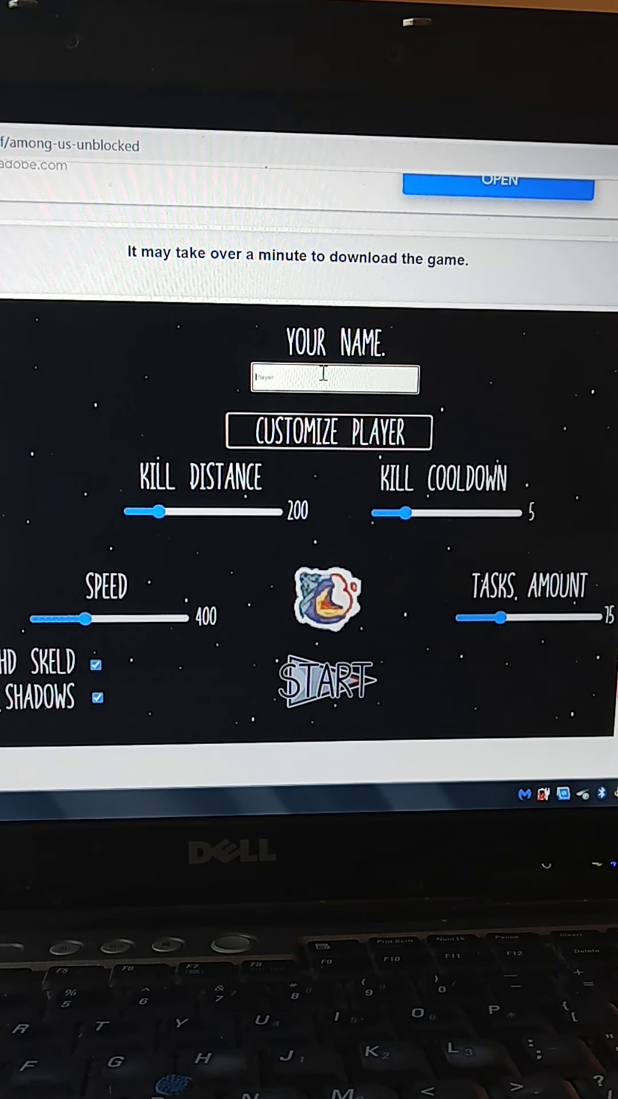
{"action": "key", "text": "Return"}
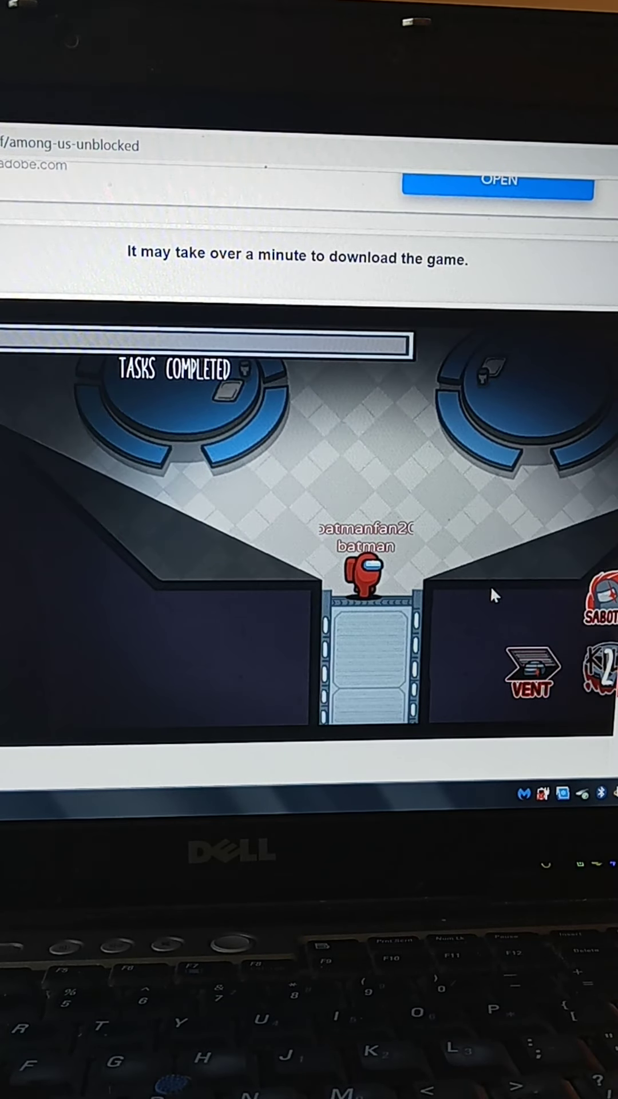
Step: Walk the red impostor down the corridor into the lower room
{"action": "key", "text": "s"}
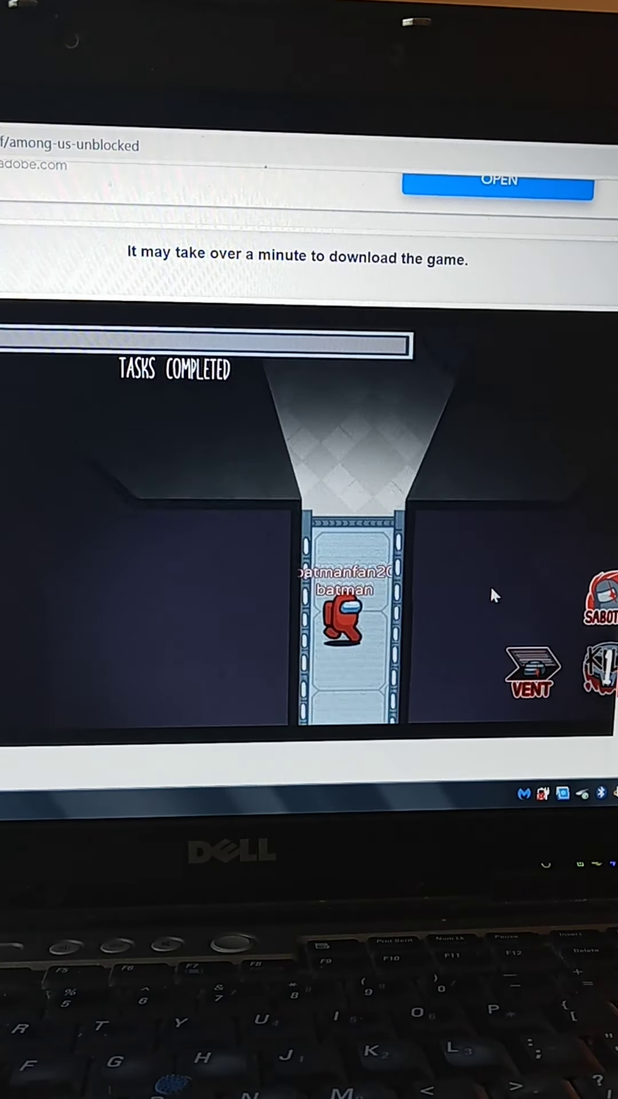
{"action": "key", "text": "s"}
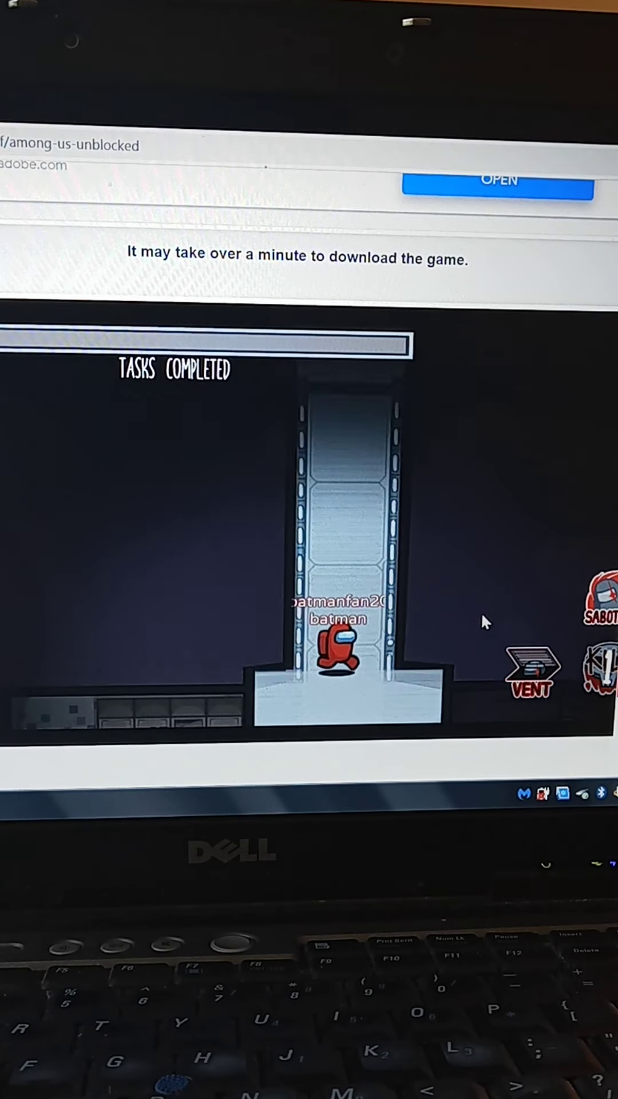
{"action": "key", "text": "s"}
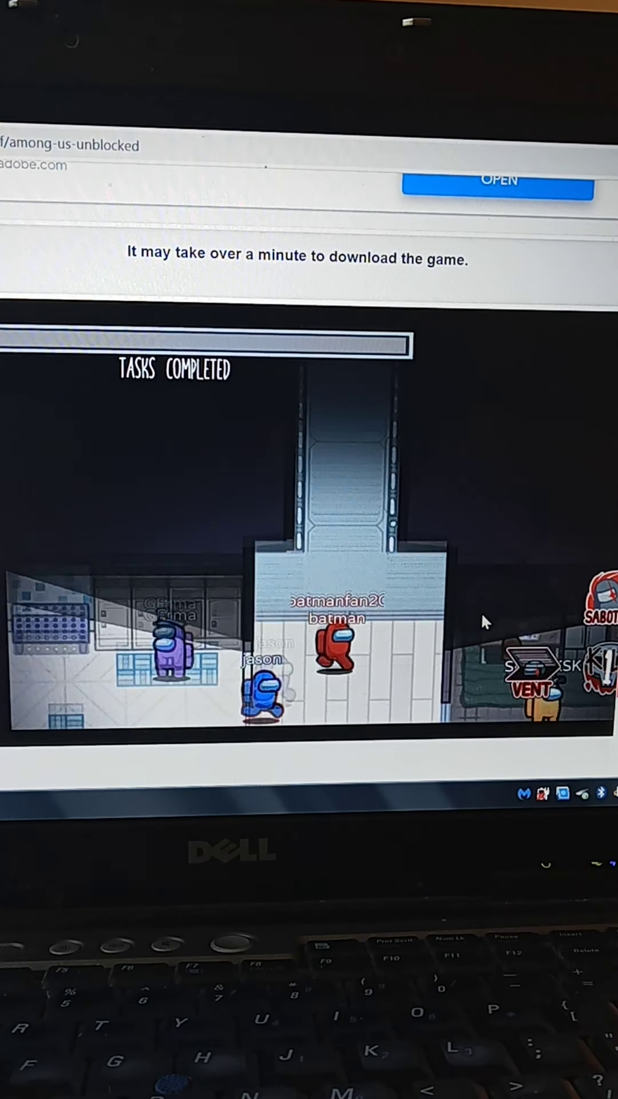
{"action": "key", "text": "s"}
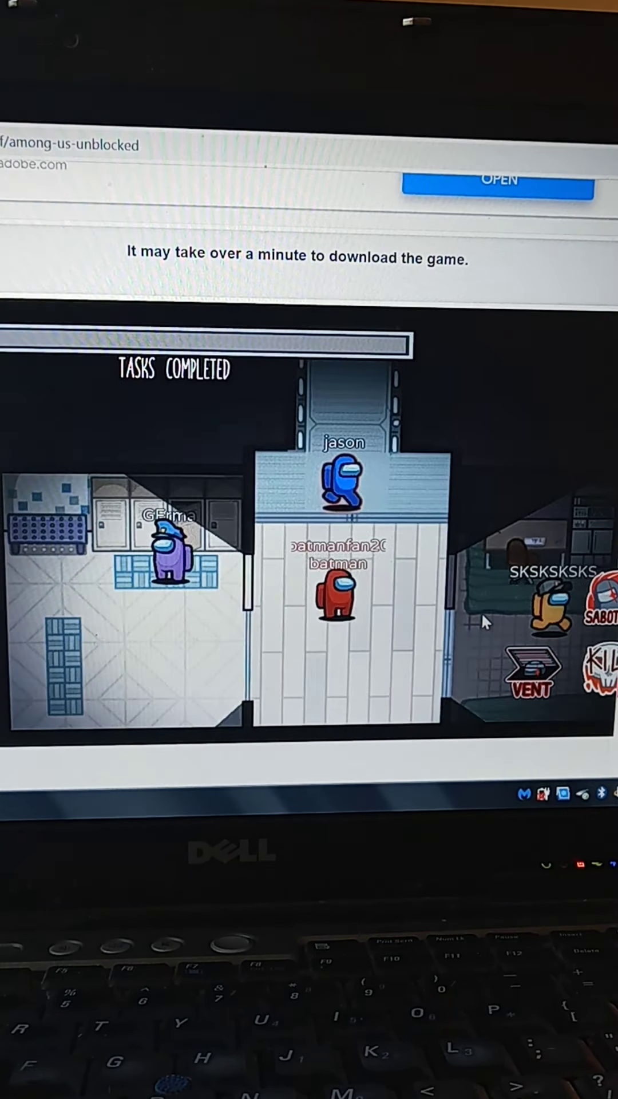
Step: Walk back up the corridor and into the upper room, where the round ends in defeat
{"action": "key", "text": "w"}
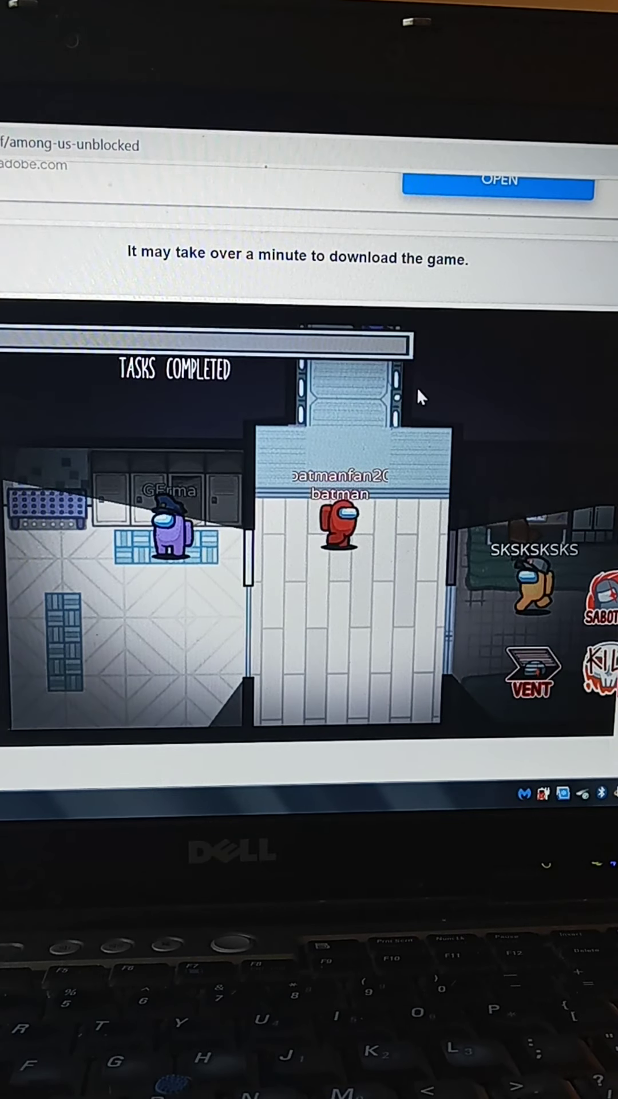
{"action": "key", "text": "w"}
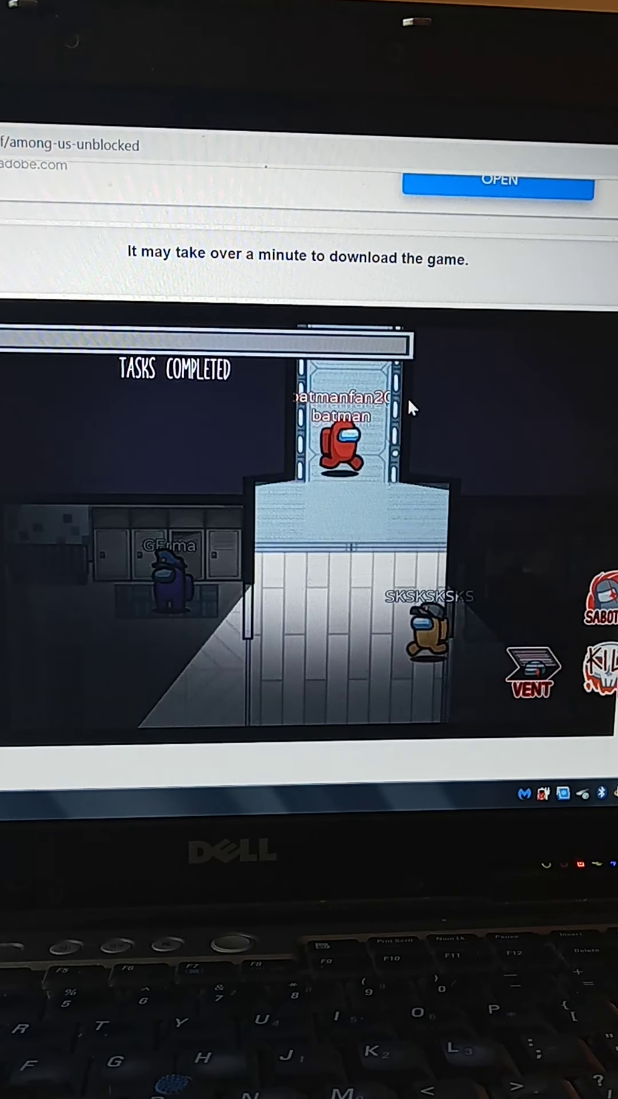
{"action": "key", "text": "w"}
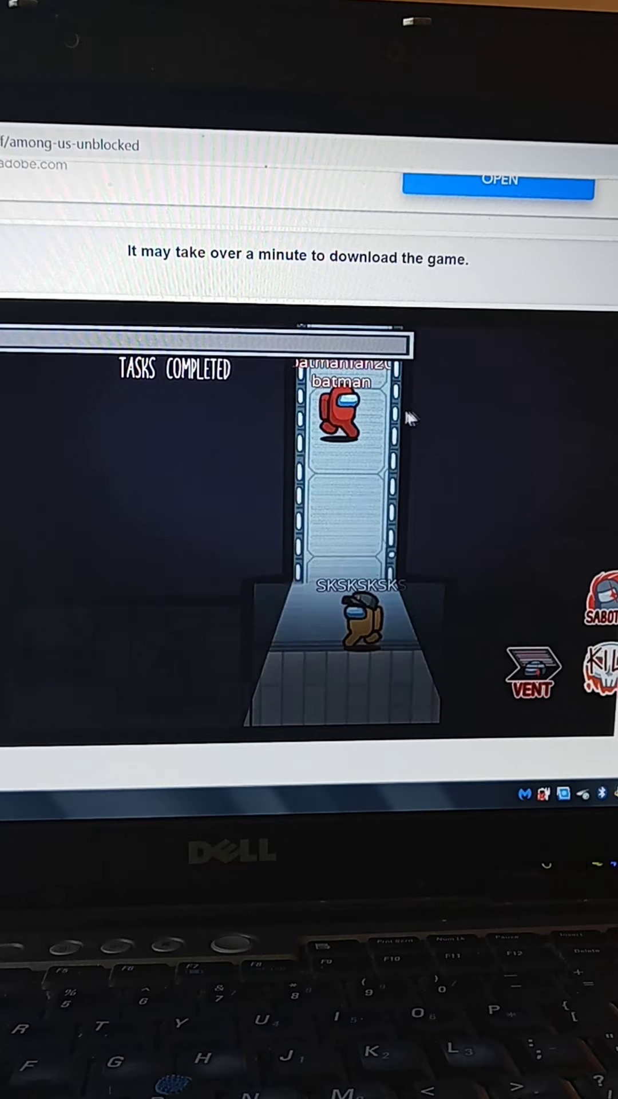
{"action": "key", "text": "w"}
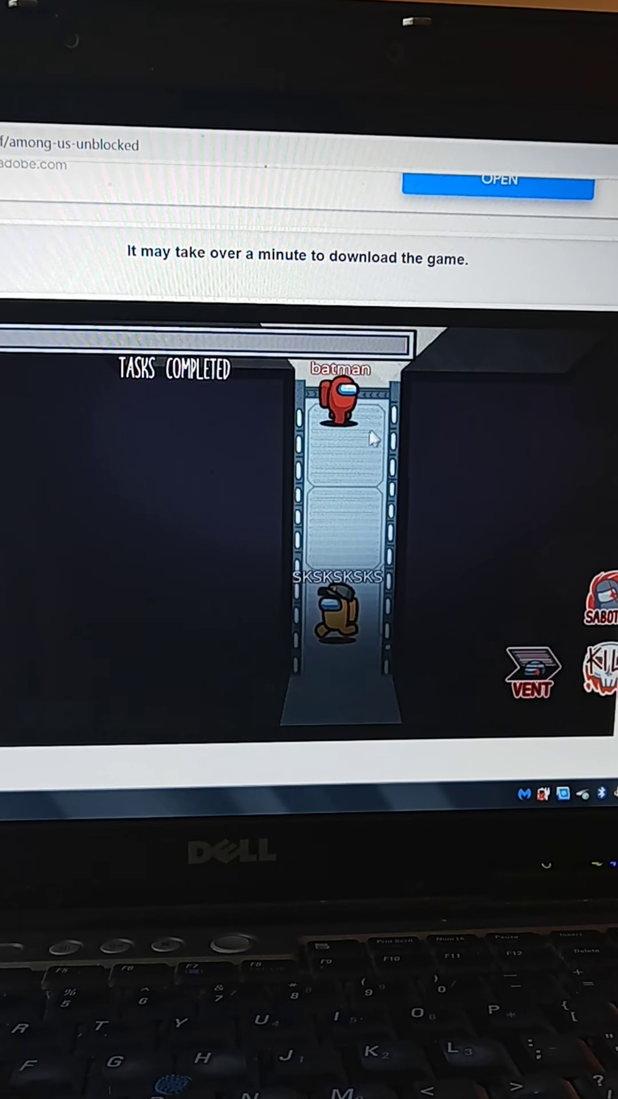
{"action": "key", "text": "w"}
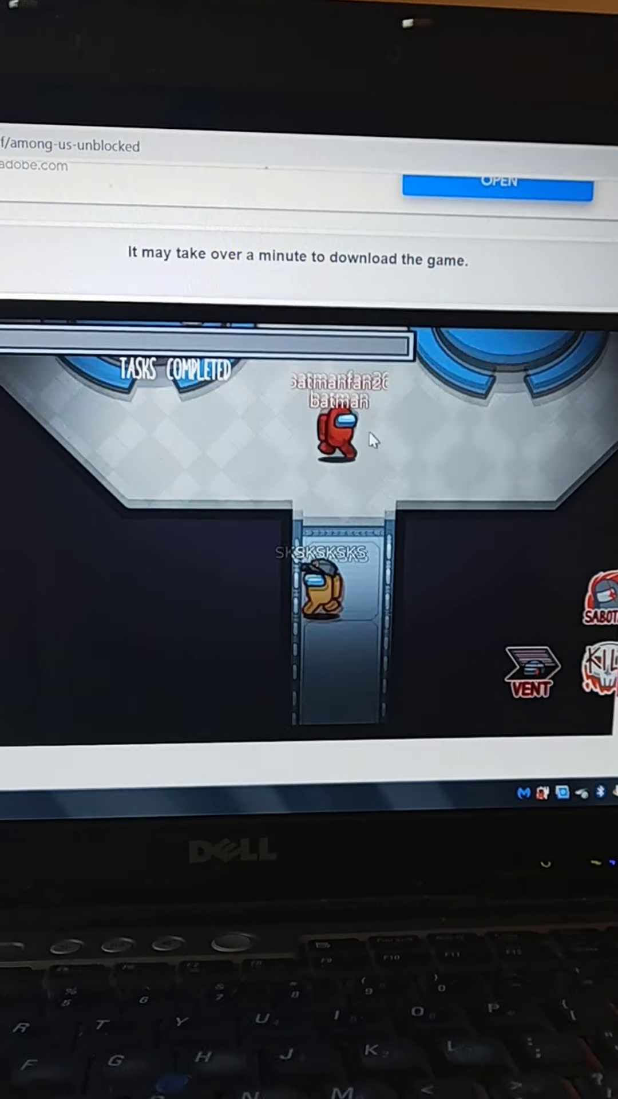
{"action": "key", "text": "w"}
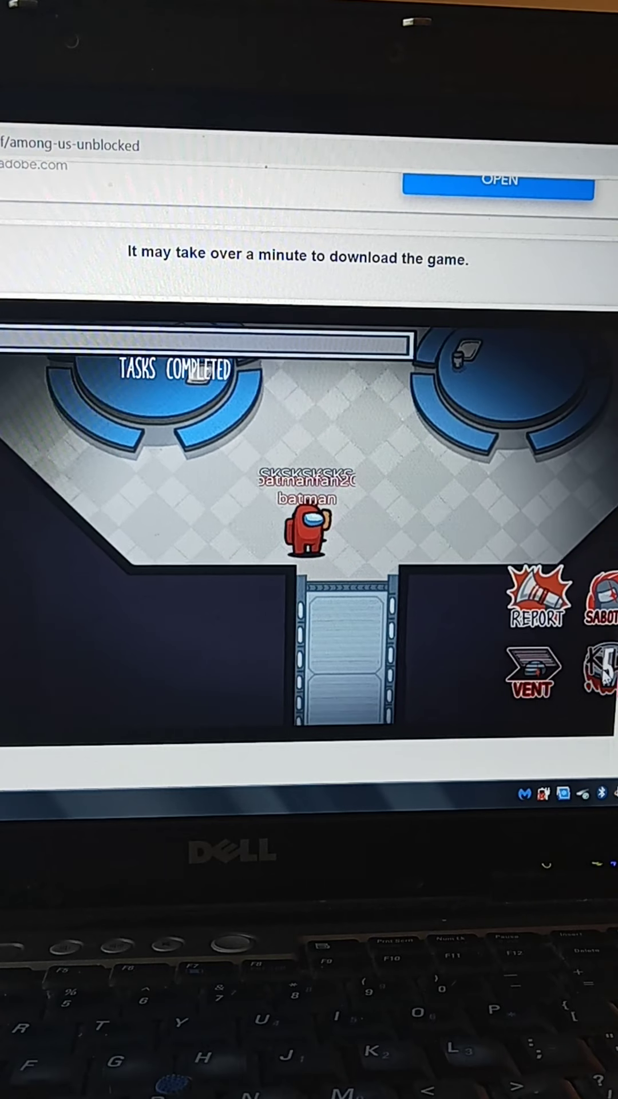
{"action": "key", "text": "w"}
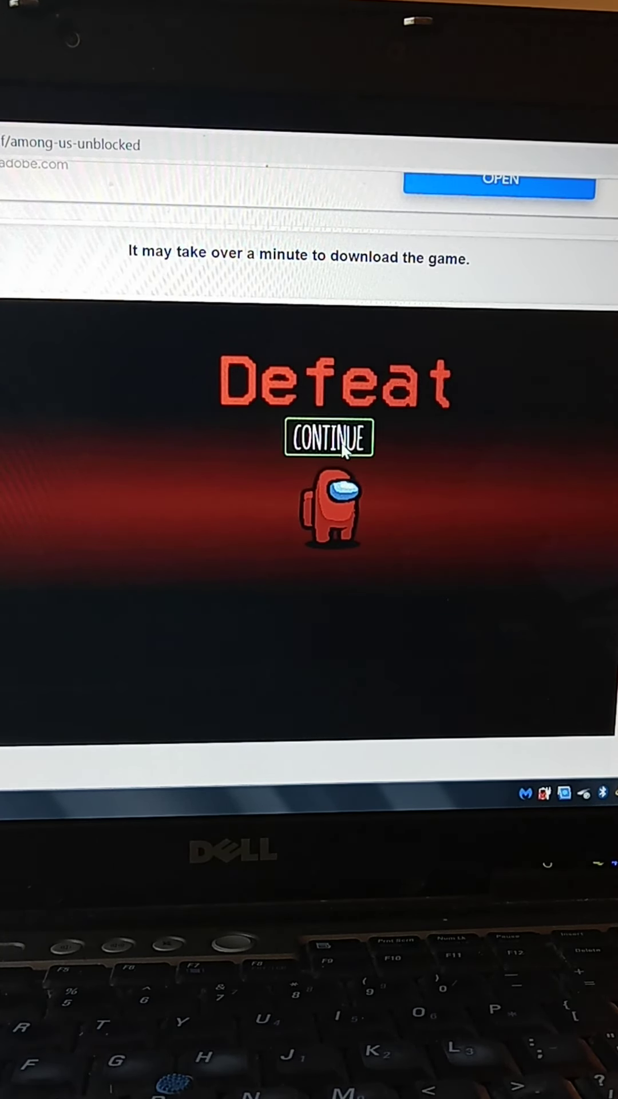
Step: Continue past the defeat screen to the game setup and keep the batmanfan20 name
{"action": "left_click", "coordinate": [357, 455]}
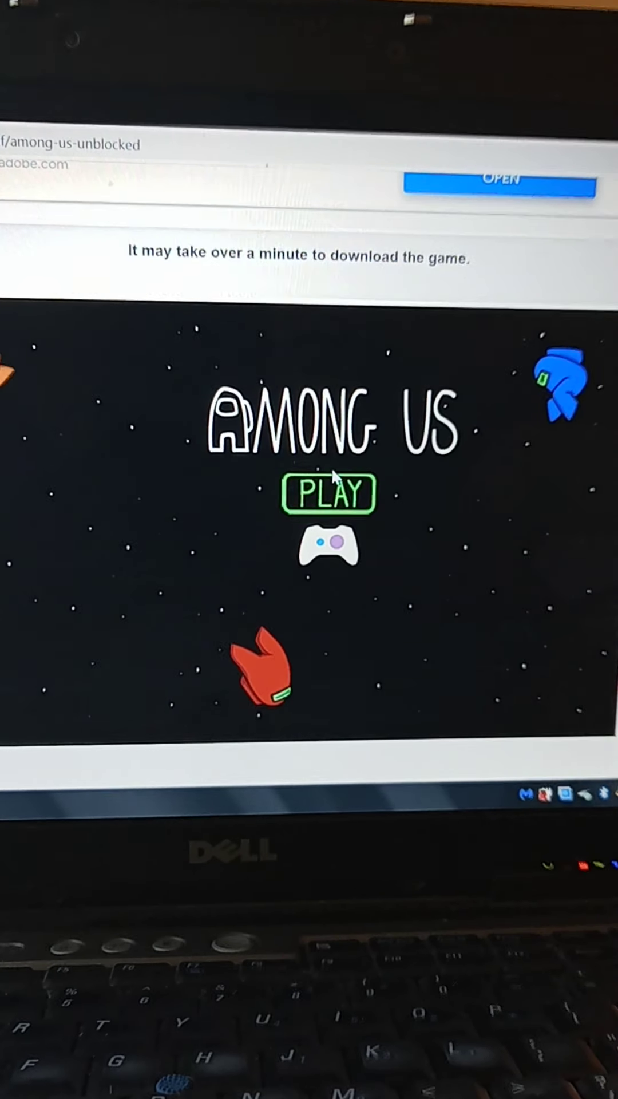
{"action": "left_click", "coordinate": [348, 498]}
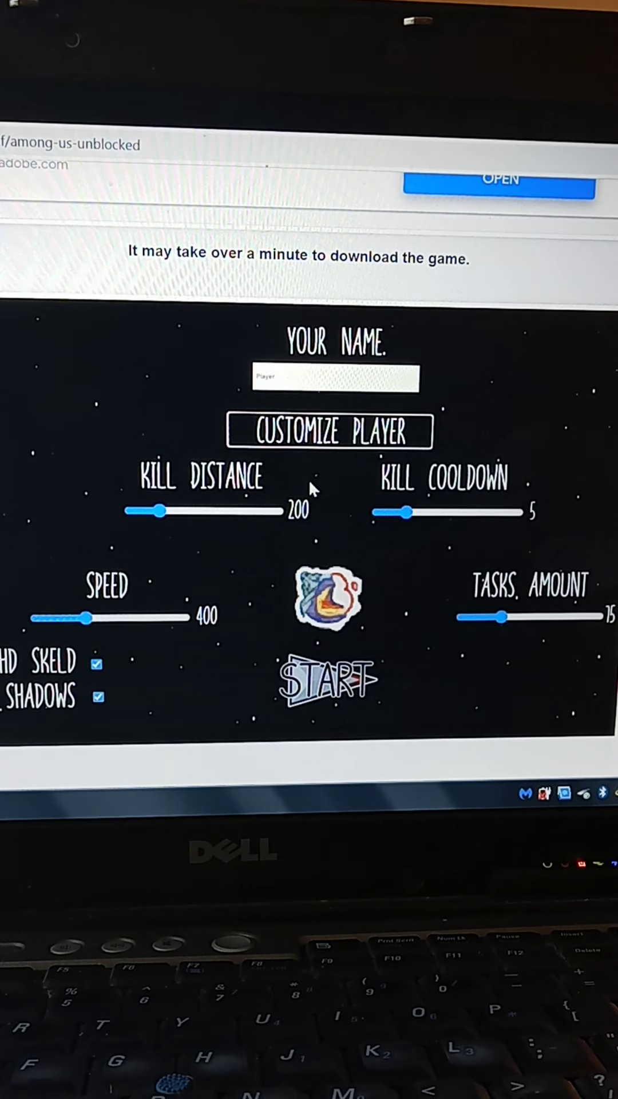
{"action": "left_click", "coordinate": [302, 377]}
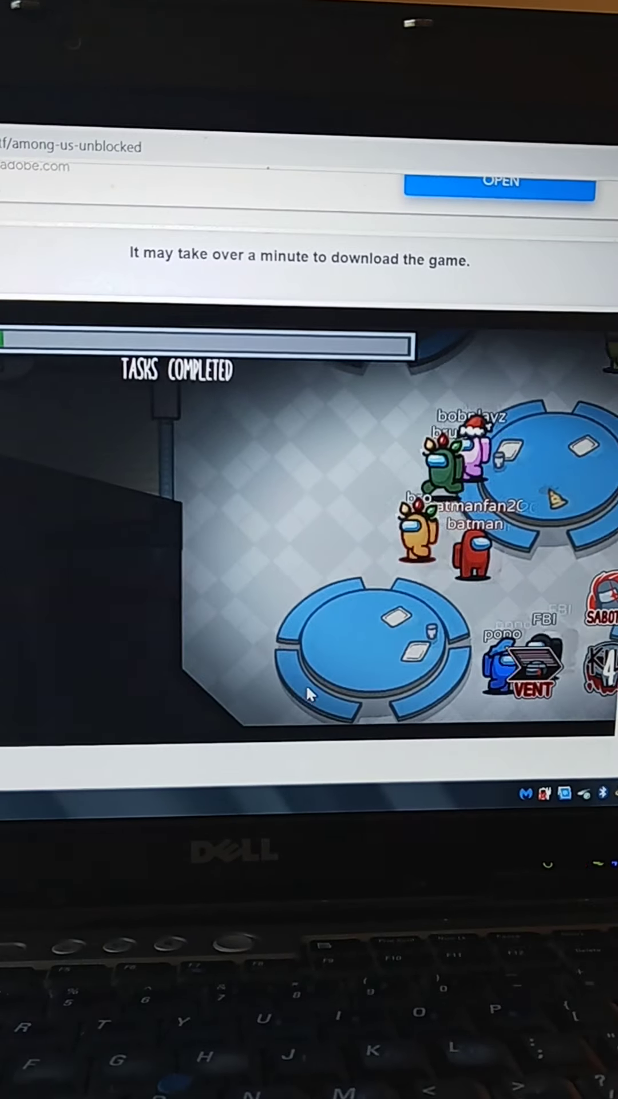
Step: Walk the red impostor left out of the table room through the hallway into the next room
{"action": "key", "text": "w"}
{"action": "key", "text": "a"}
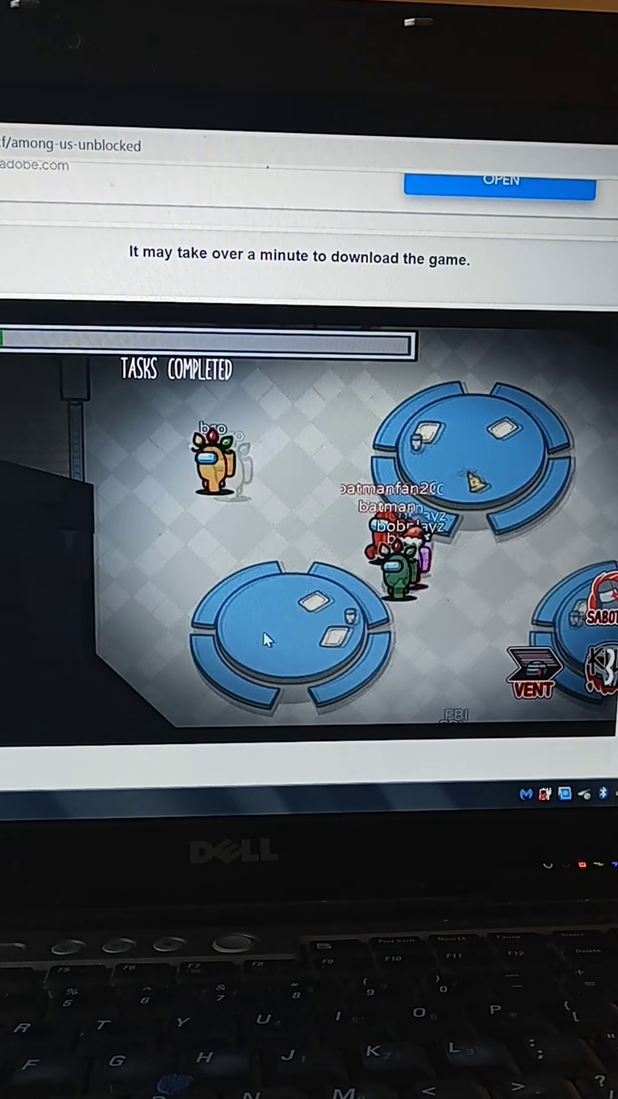
{"action": "key", "text": "a"}
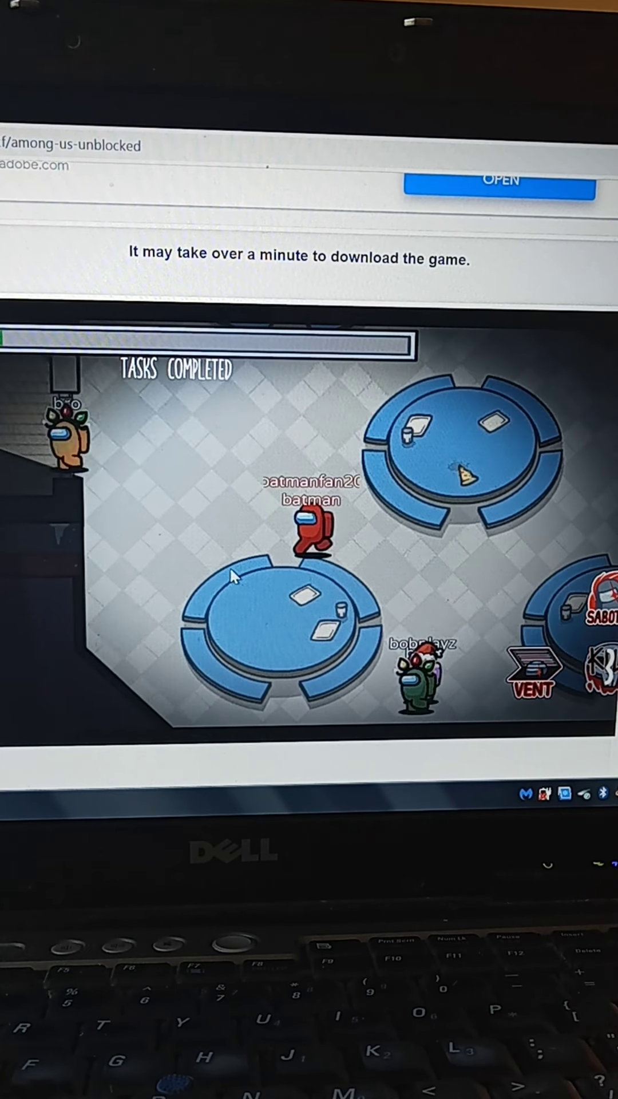
{"action": "key", "text": "a"}
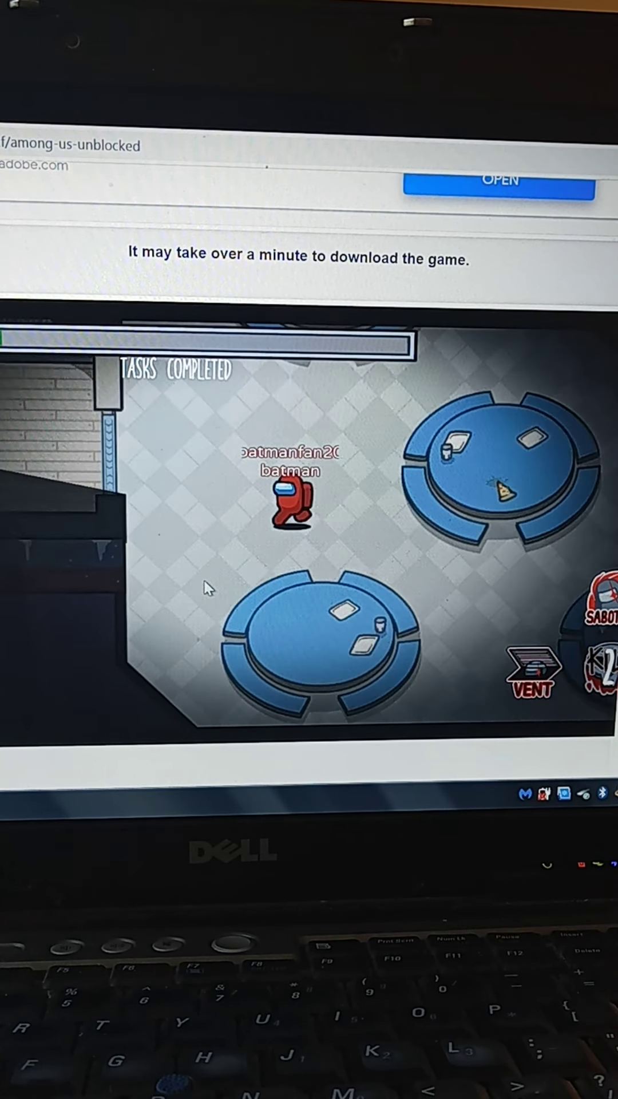
{"action": "key", "text": "a"}
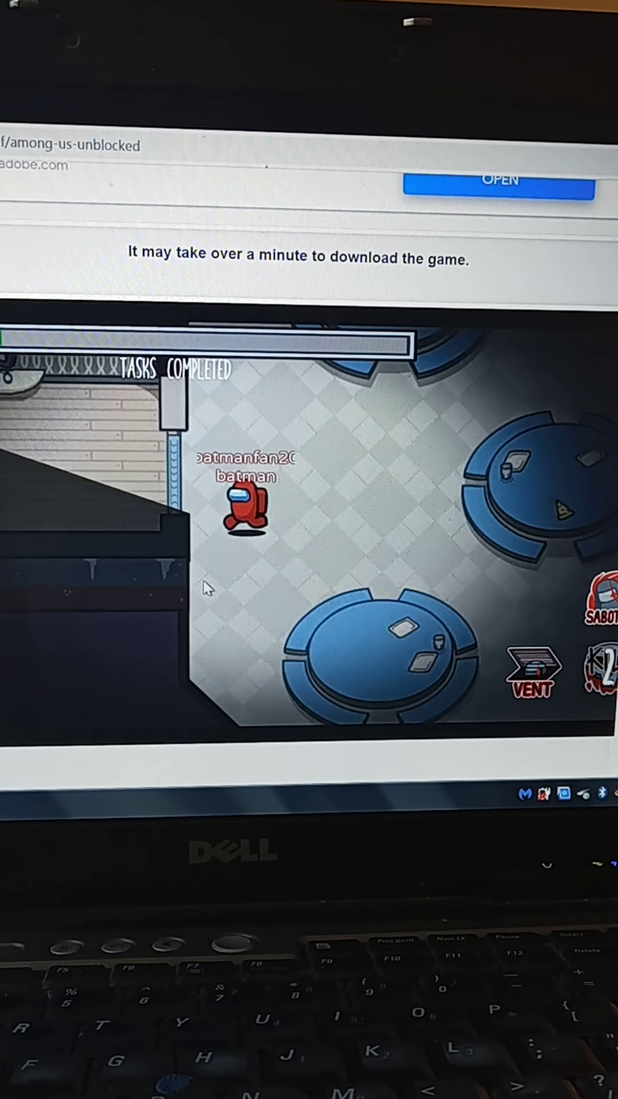
{"action": "key", "text": "a"}
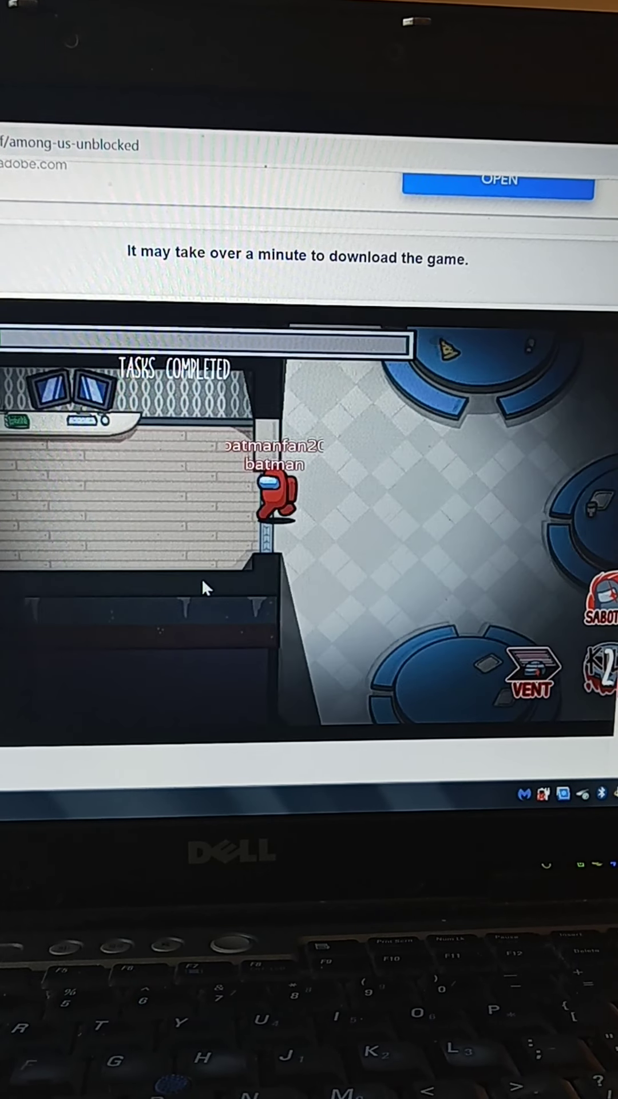
{"action": "key", "text": "a"}
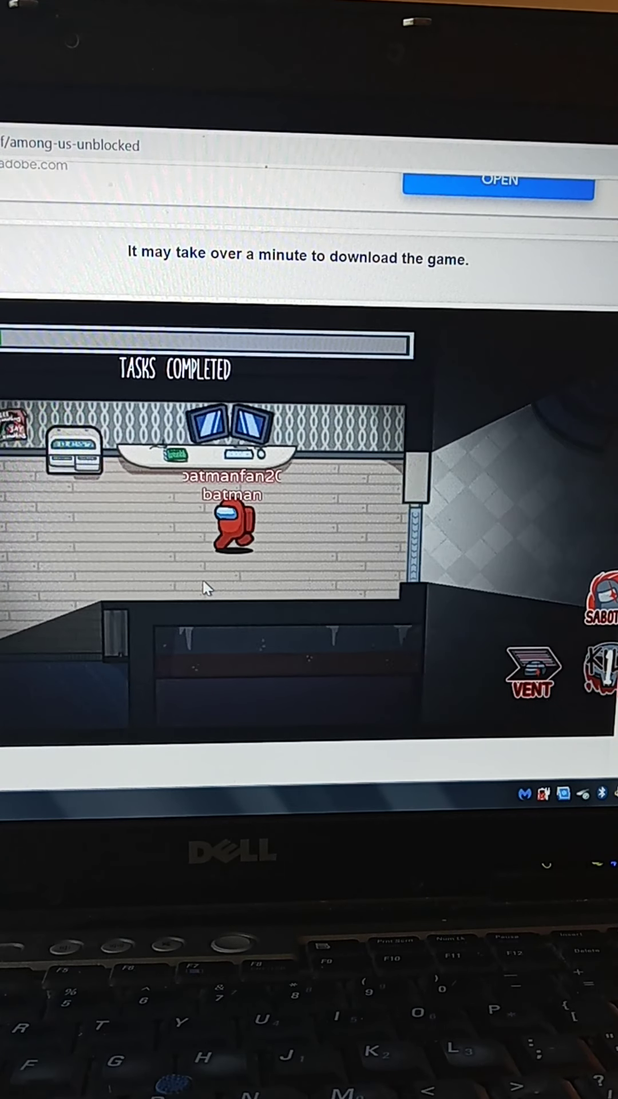
Step: Cross the room to its lower exit and walk down into the lower hallway
{"action": "key", "text": "a"}
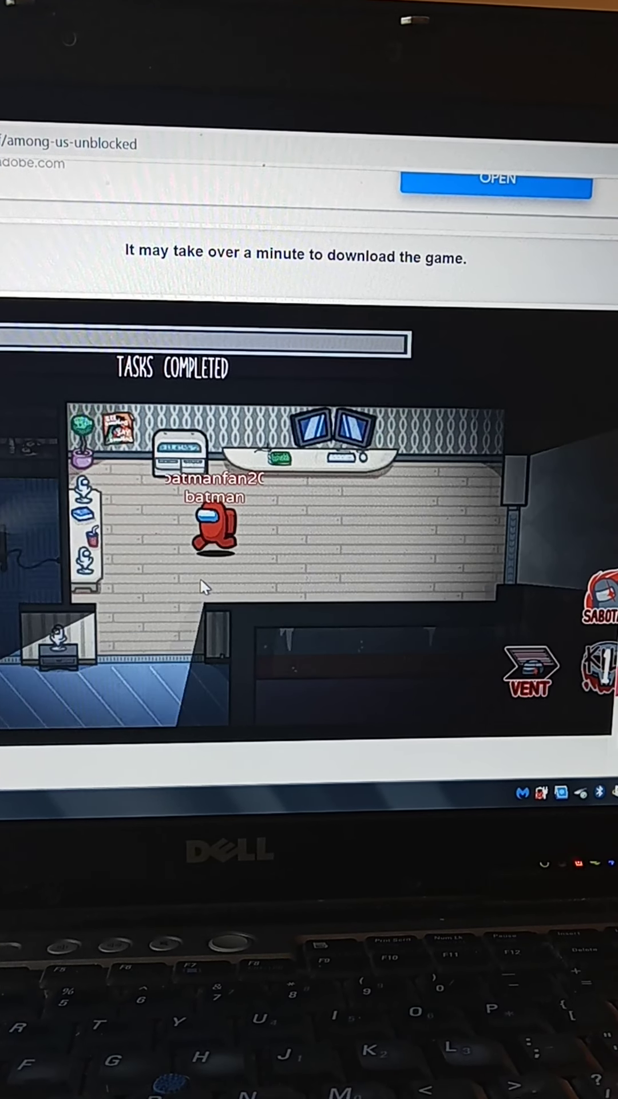
{"action": "key", "text": "a"}
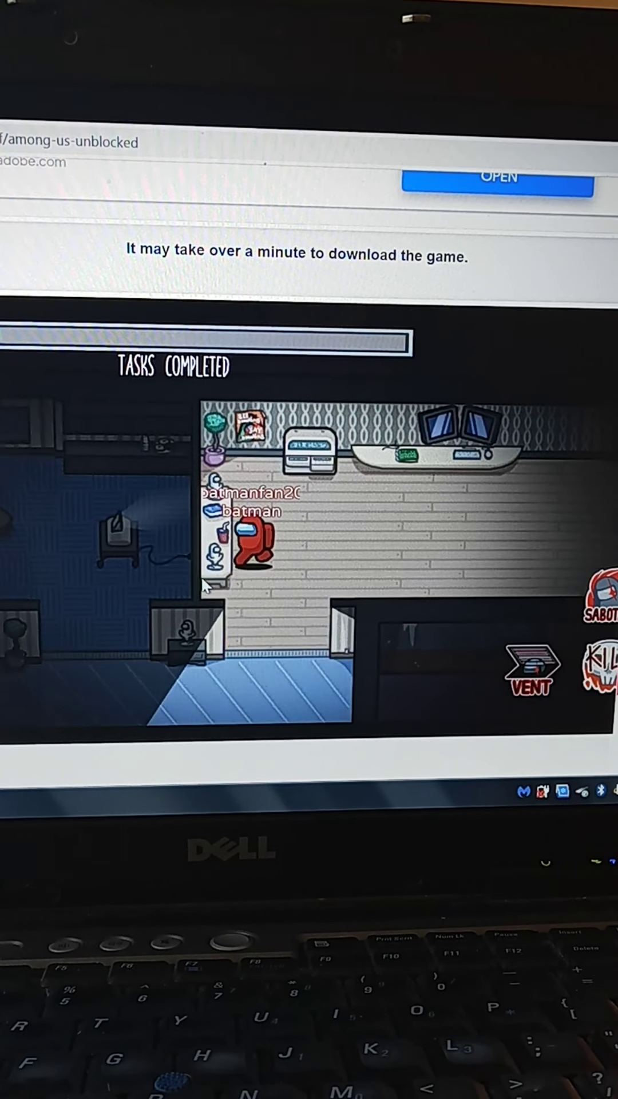
{"action": "key", "text": "a"}
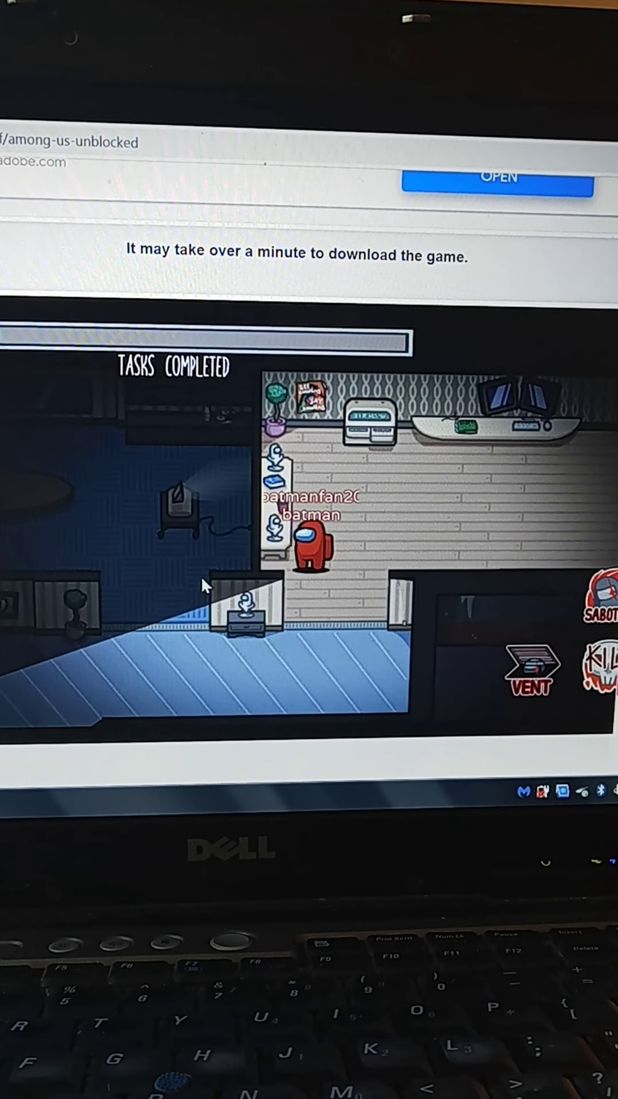
{"action": "key", "text": "a"}
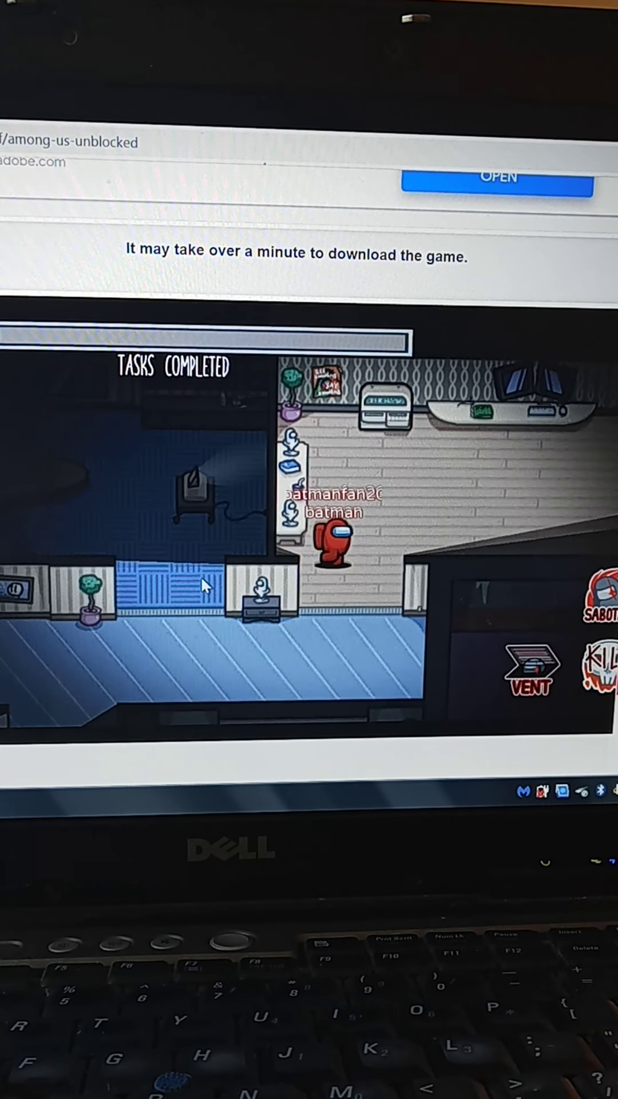
{"action": "key", "text": "s"}
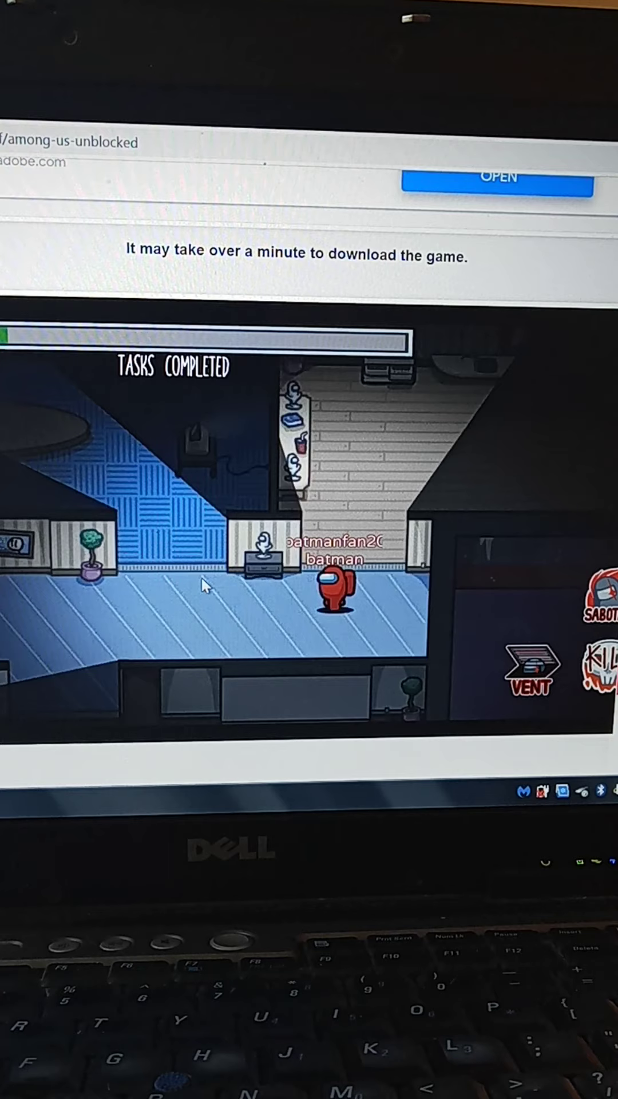
{"action": "key", "text": "s"}
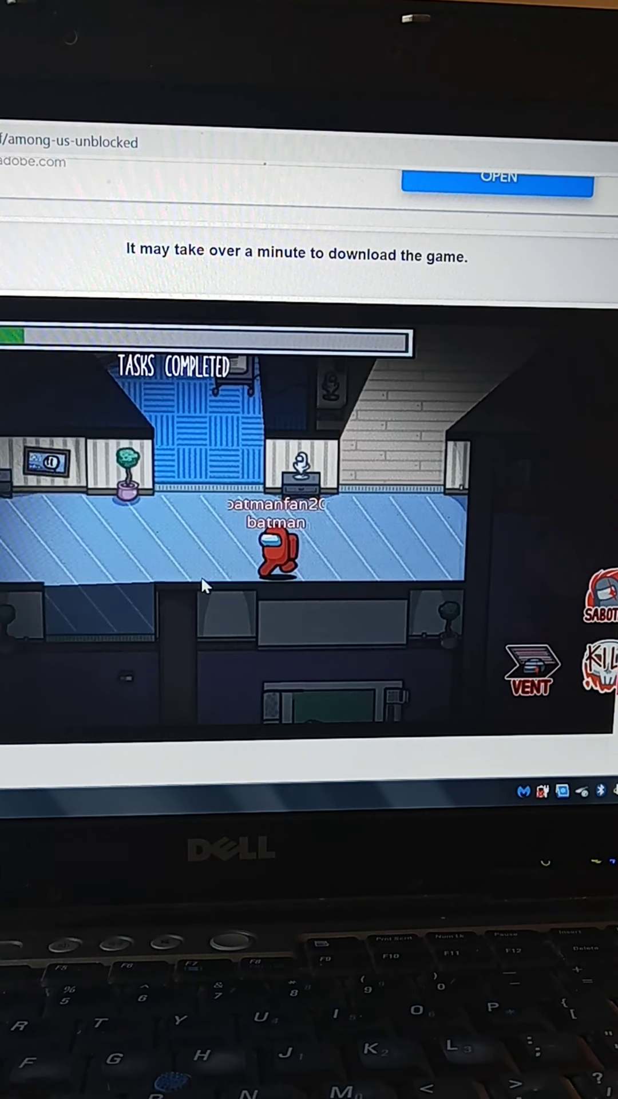
Step: Walk left along the hallway to the orange crewmate, eliminate them and step away from the body
{"action": "key", "text": "a"}
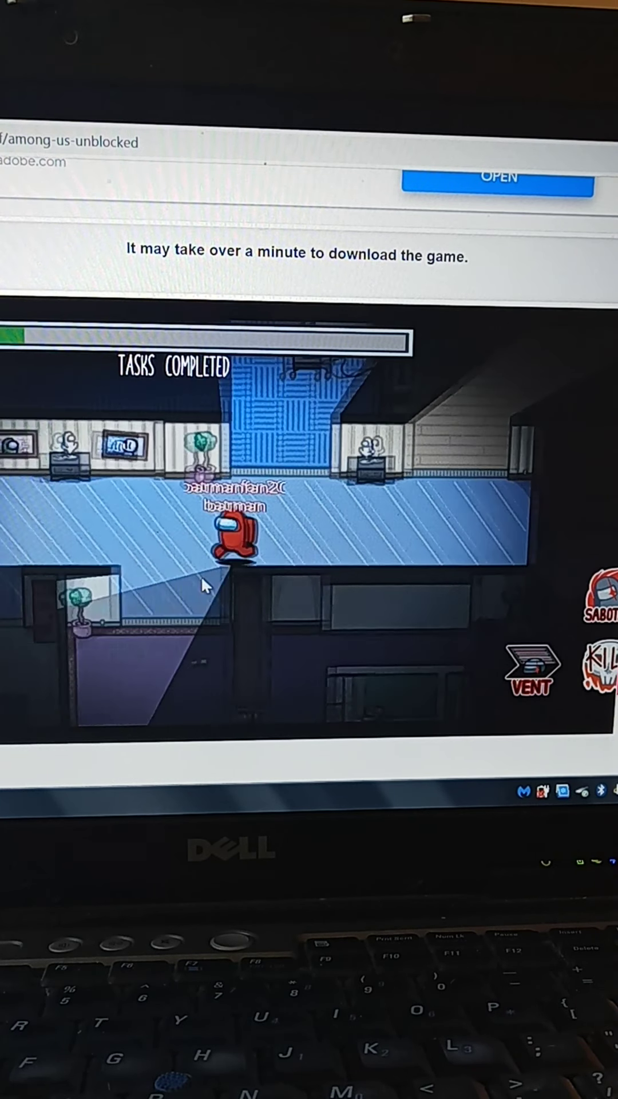
{"action": "key", "text": "a"}
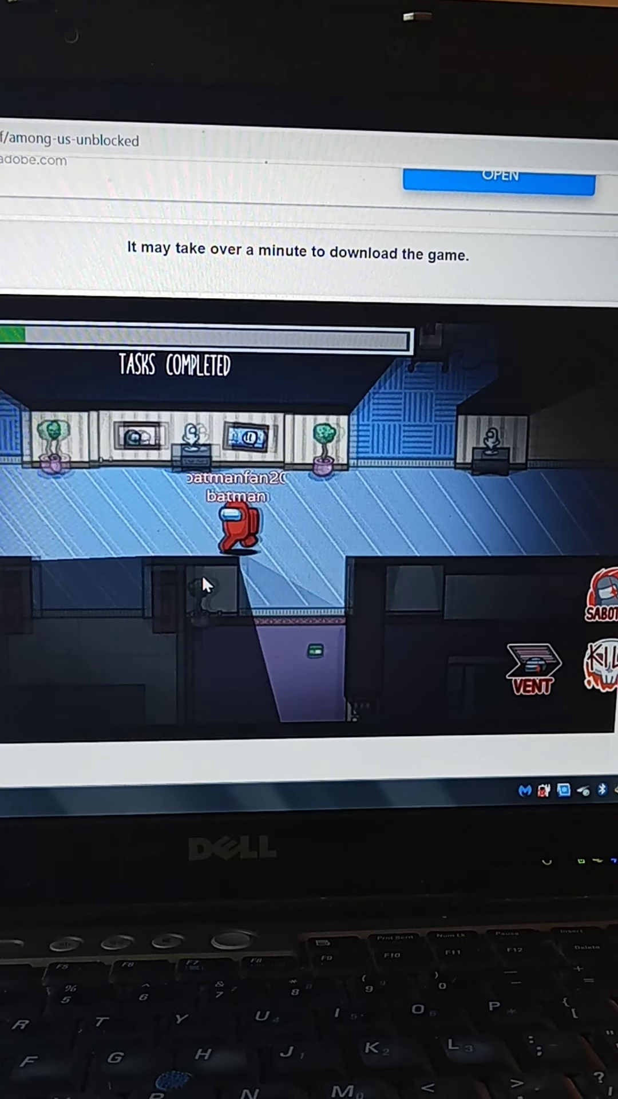
{"action": "key", "text": "a"}
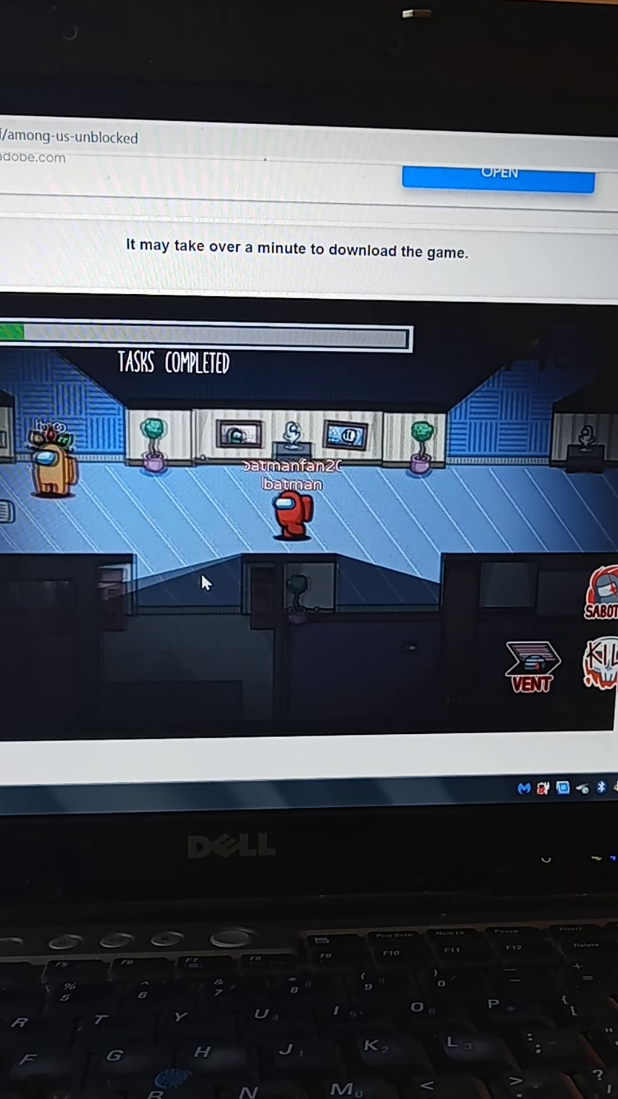
{"action": "key", "text": "a"}
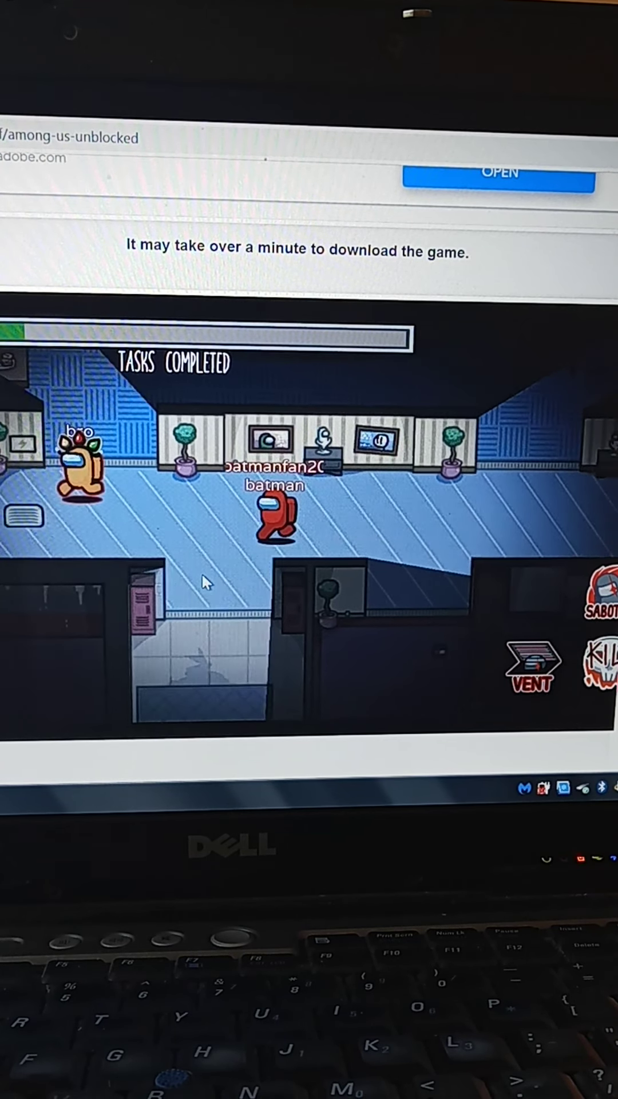
{"action": "key", "text": "a"}
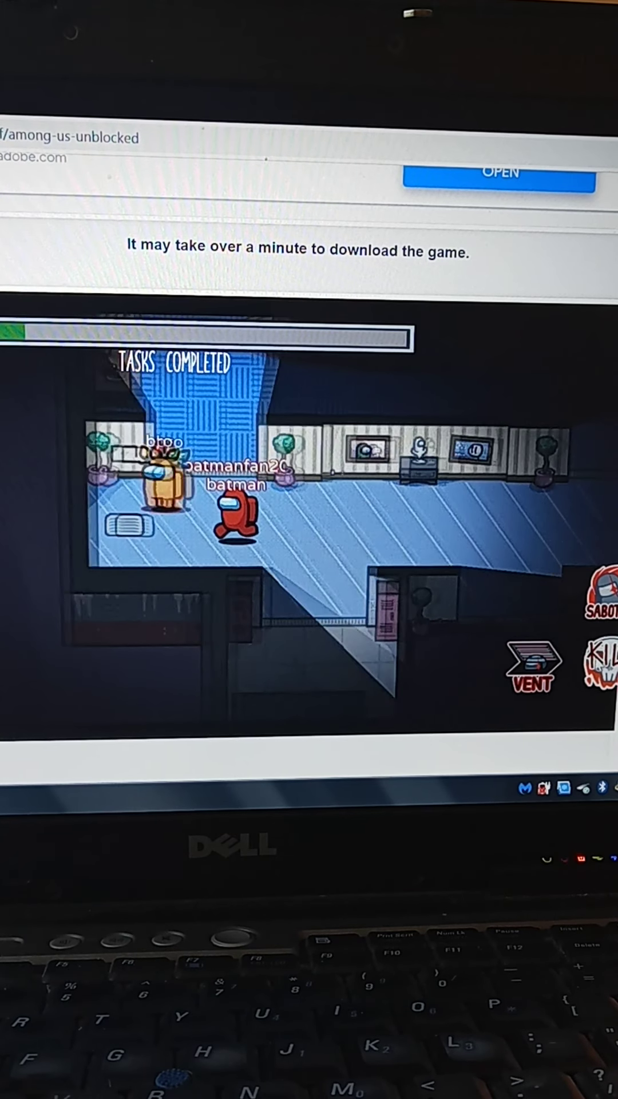
{"action": "key", "text": "a"}
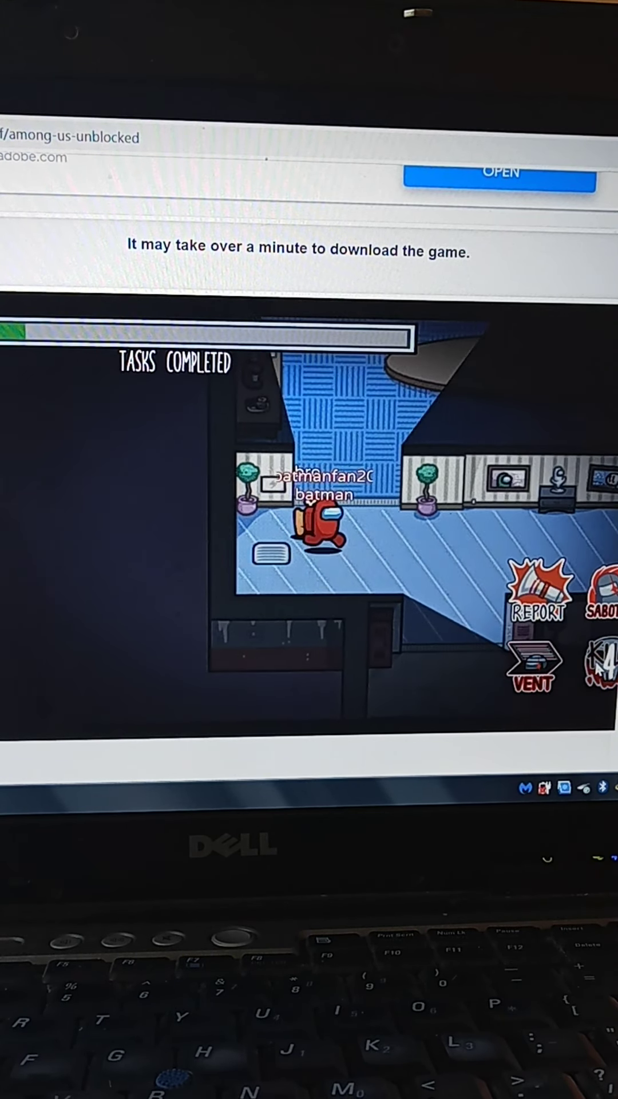
{"action": "key", "text": "d"}
{"action": "key", "text": "d"}
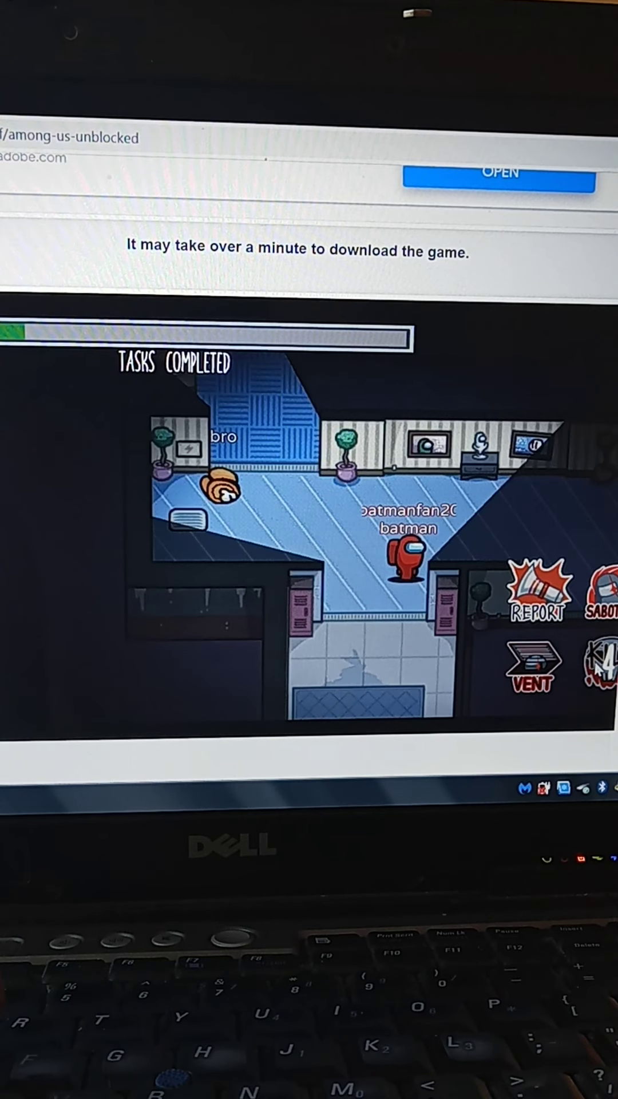
Step: Walk down the hallway into the small room below
{"action": "key", "text": "s"}
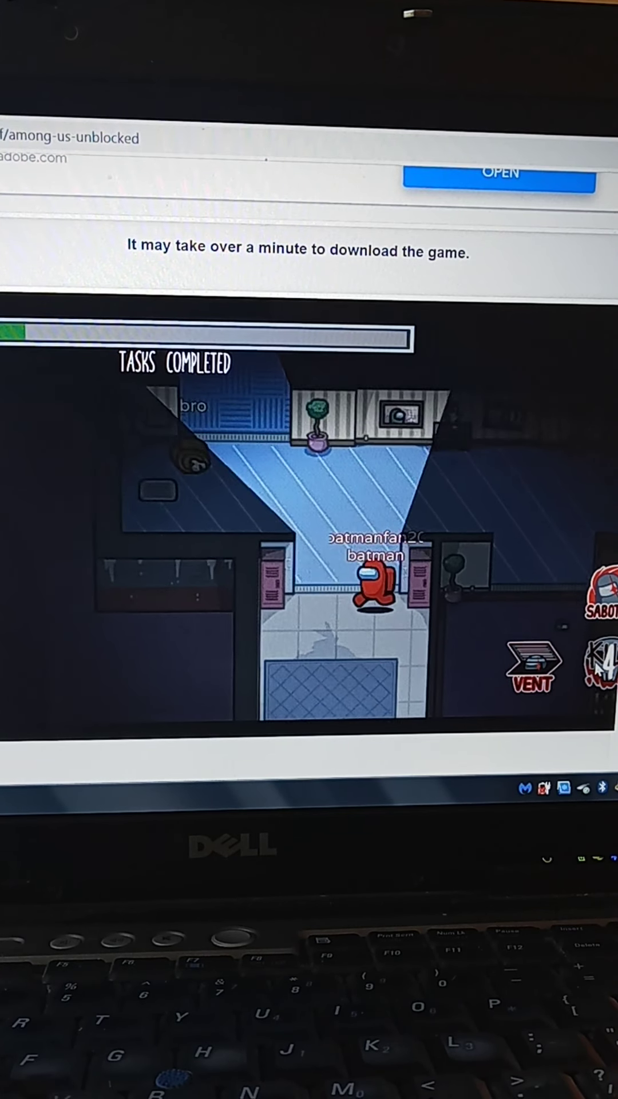
{"action": "key", "text": "s"}
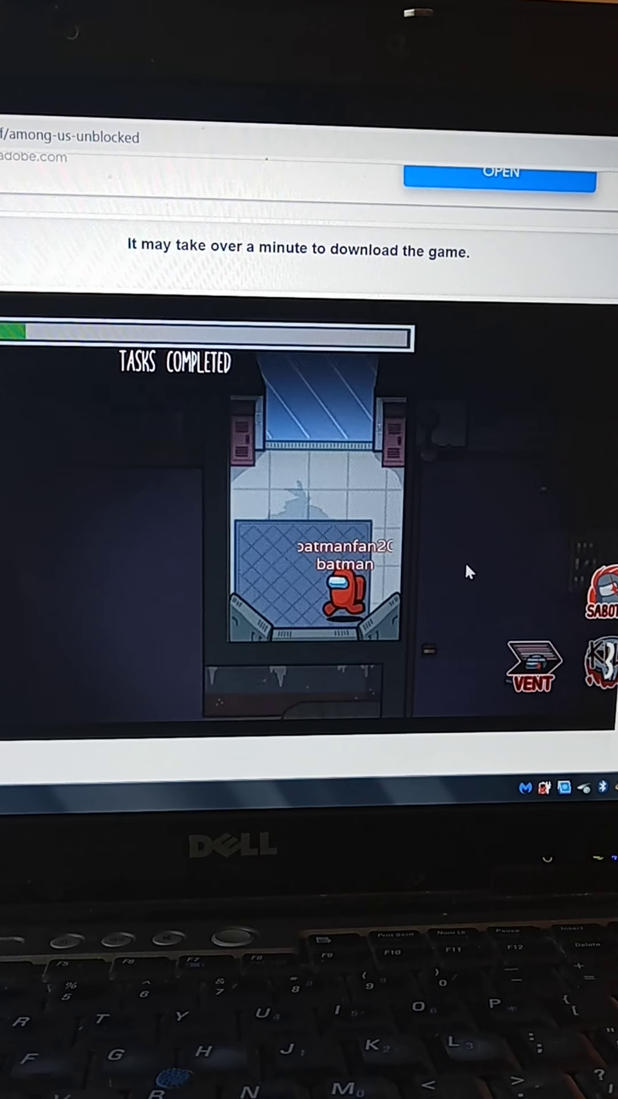
{"action": "key", "text": "s"}
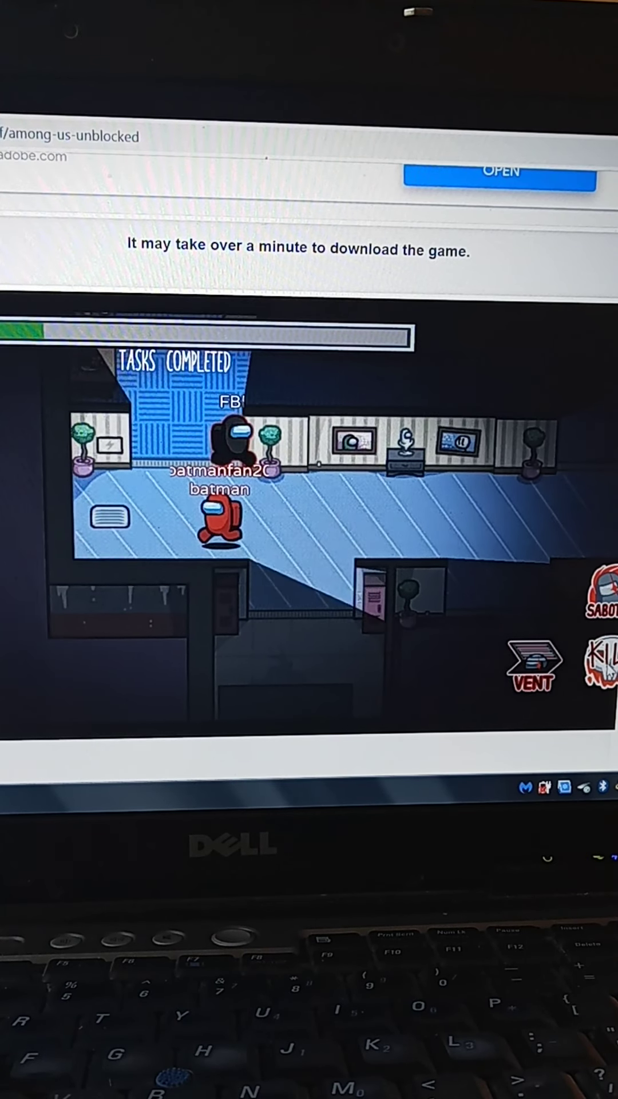
Step: Kill the black FBI crewmate and walk down through the doorway away from the body
{"action": "left_click", "coordinate": [603, 662]}
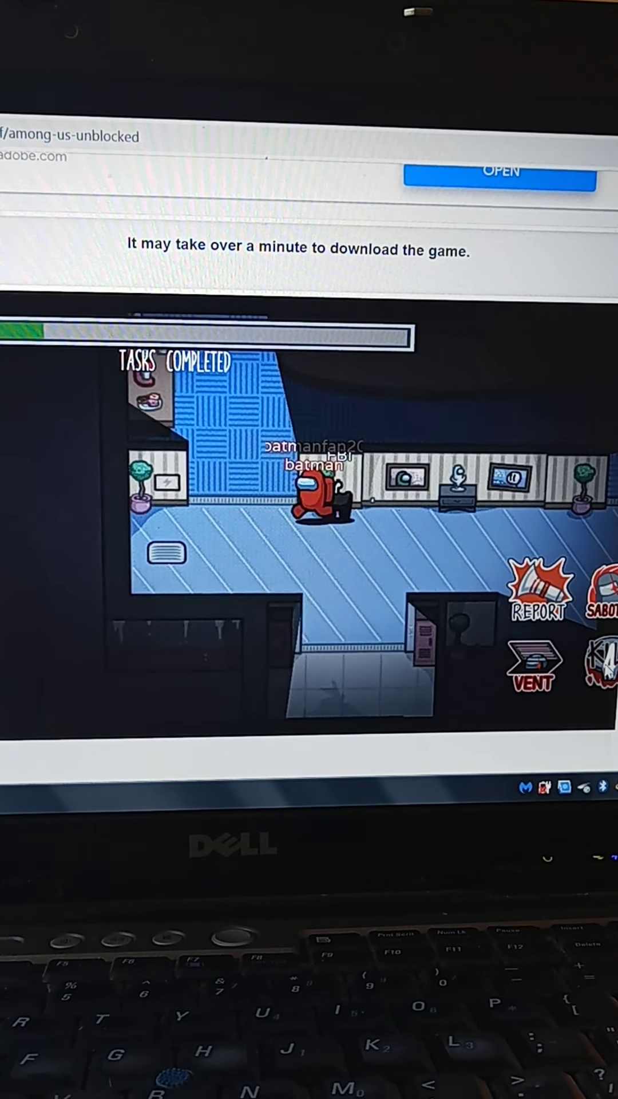
{"action": "key", "text": "s"}
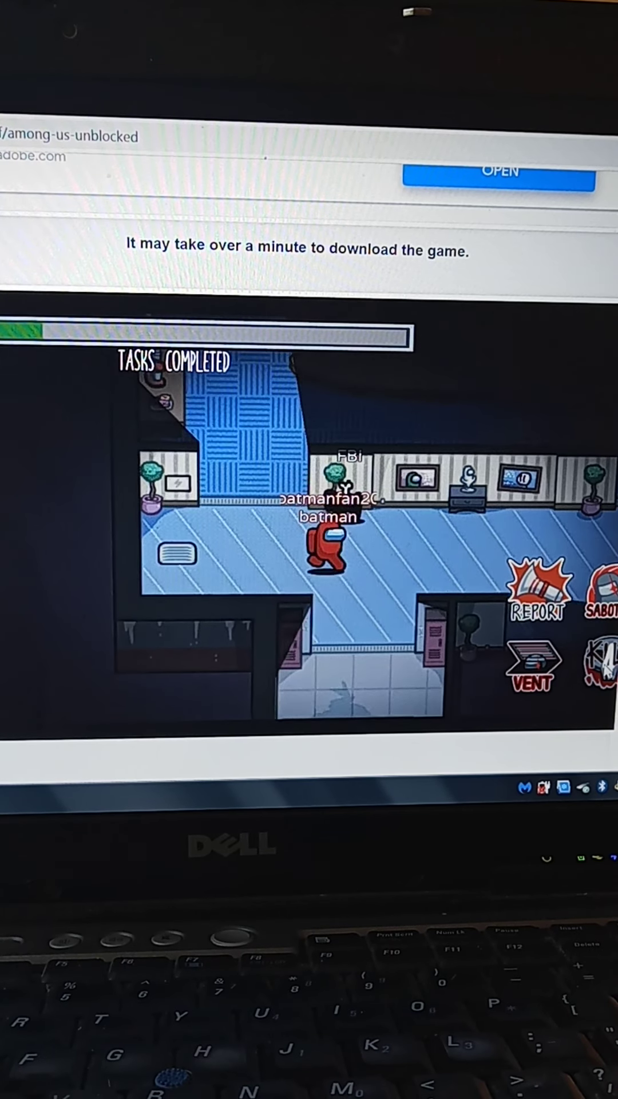
{"action": "key", "text": "s"}
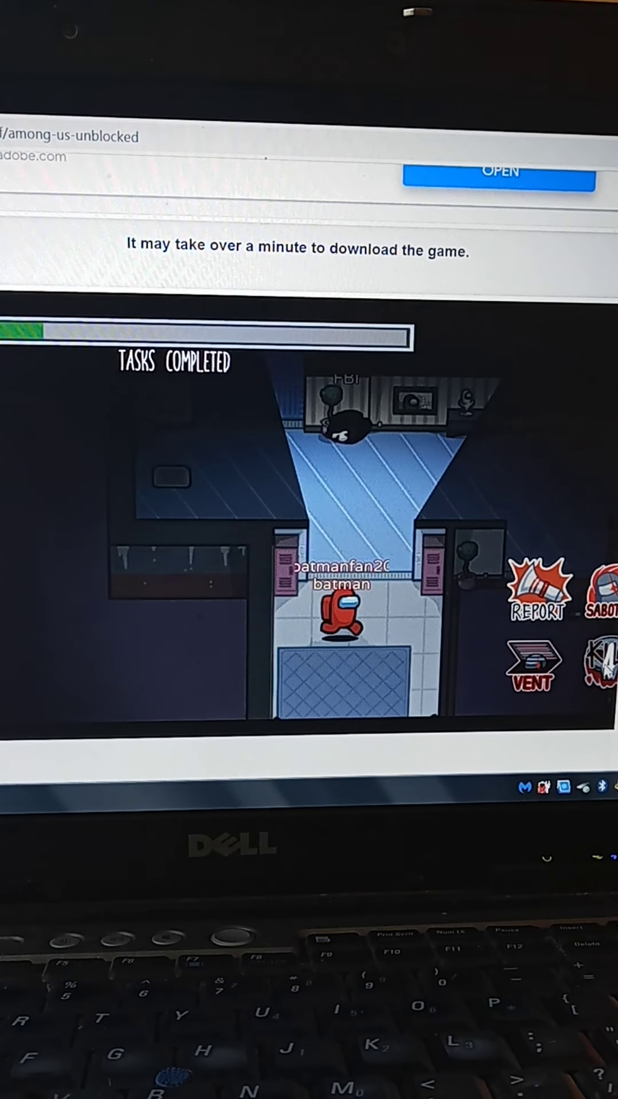
{"action": "key", "text": "s"}
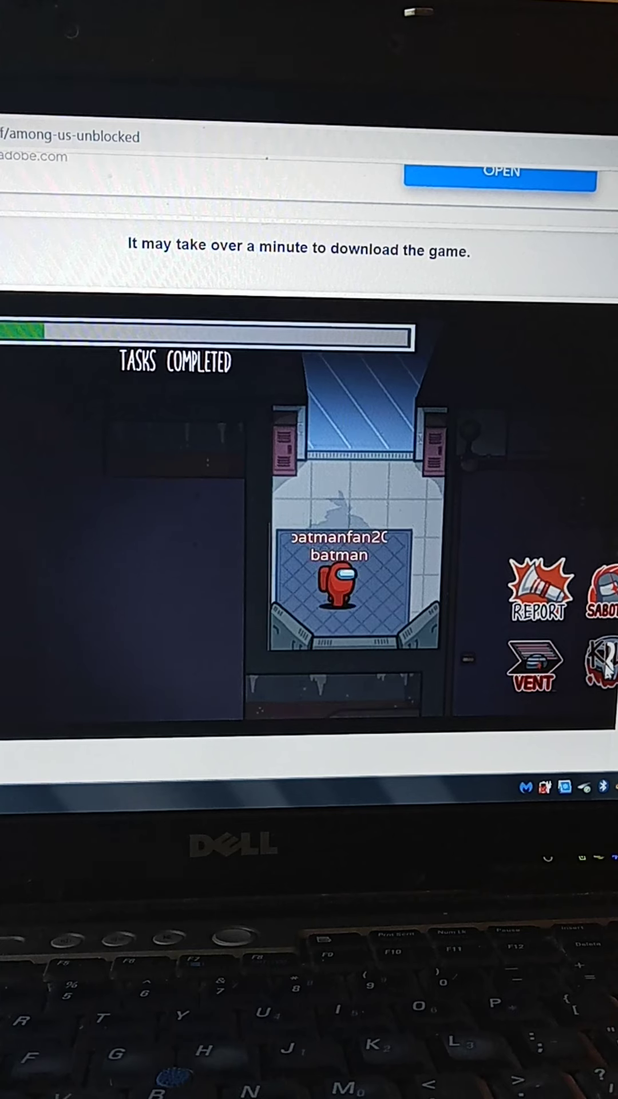
{"action": "key", "text": "s"}
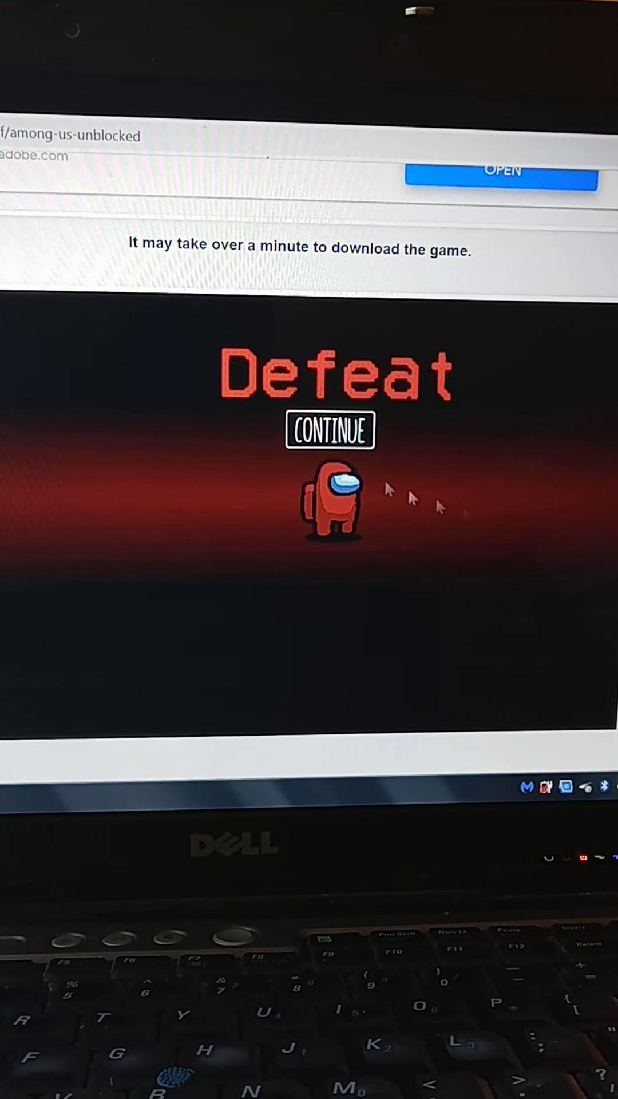
Step: Continue past the defeat result and start a fourth round as batmanfan20
{"action": "left_click", "coordinate": [308, 438]}
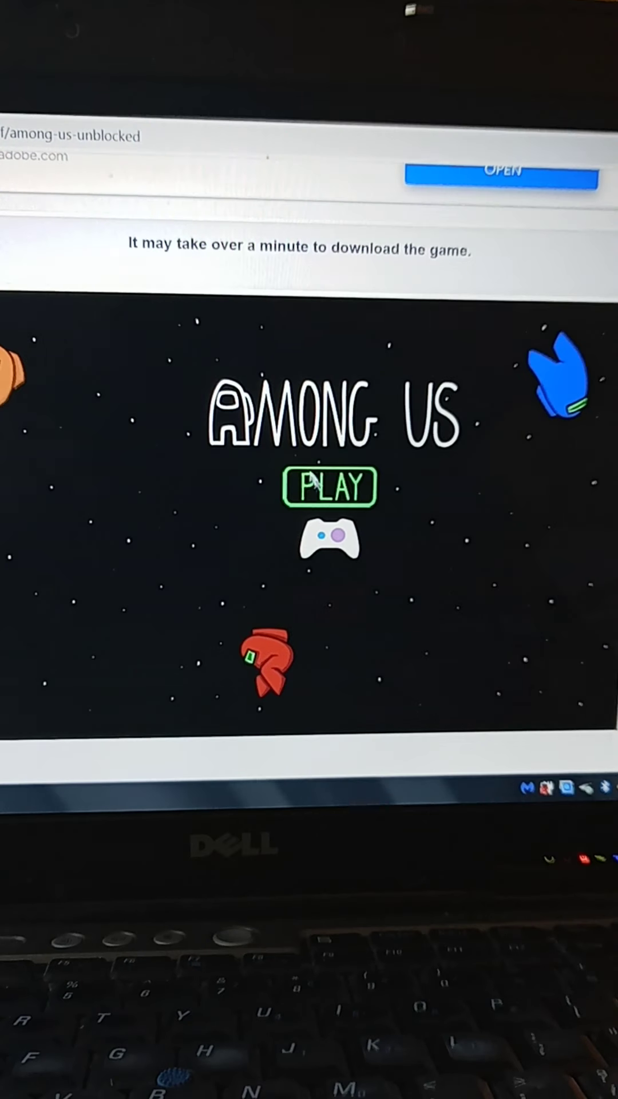
{"action": "left_click", "coordinate": [331, 481]}
{"action": "left_click", "coordinate": [294, 370]}
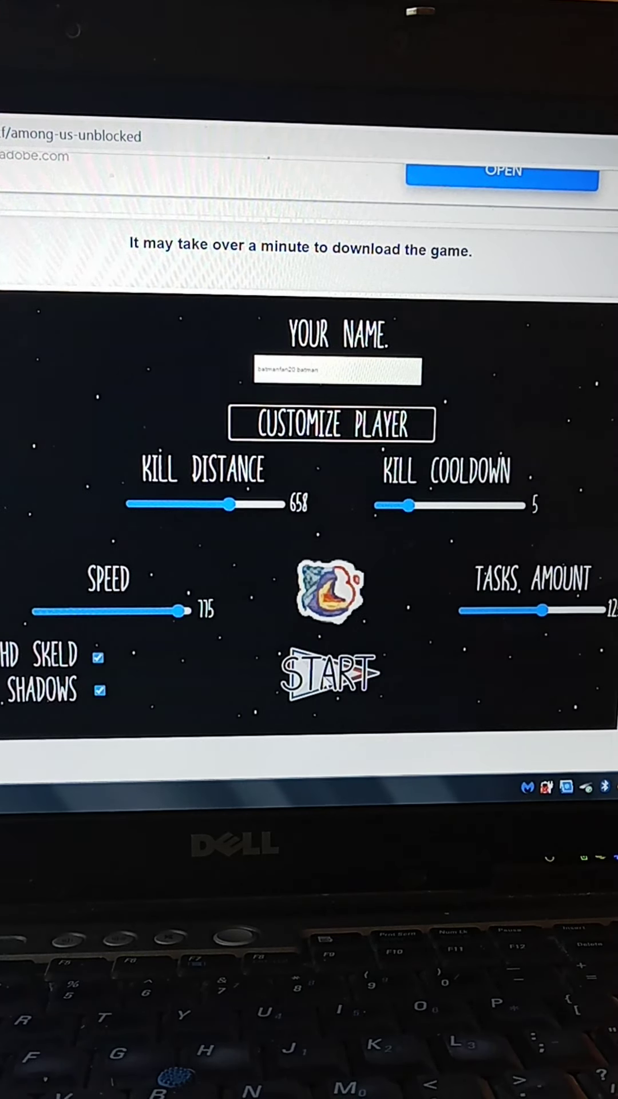
{"action": "left_click", "coordinate": [331, 674]}
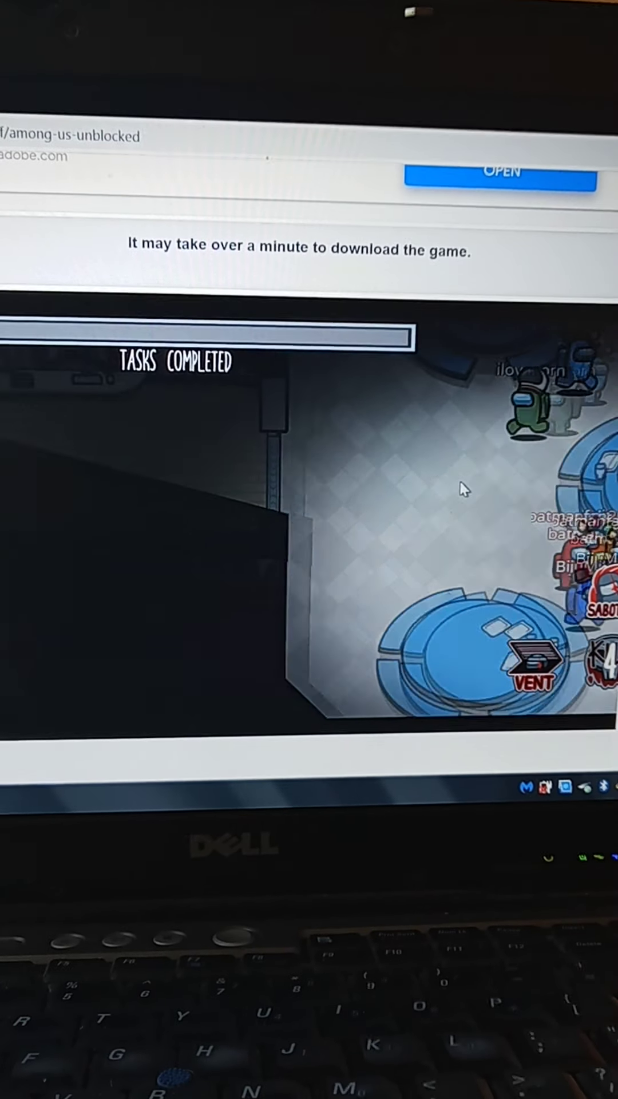
Step: Walk the red impostor left out of the cafeteria and across the side room to its lower exit
{"action": "key", "text": "Right"}
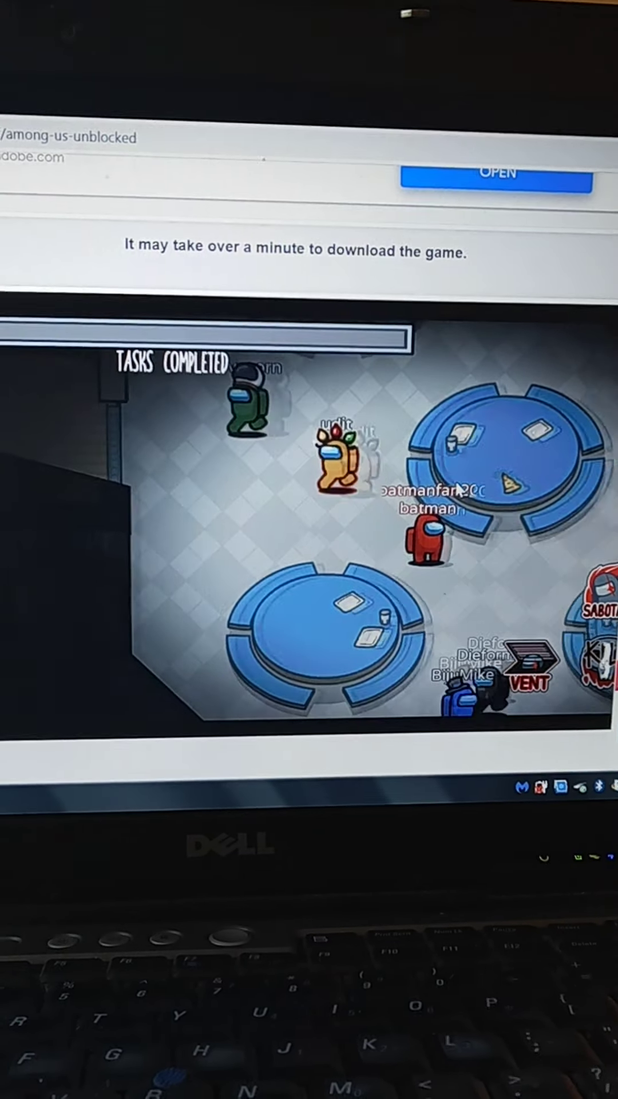
{"action": "key", "text": "Left"}
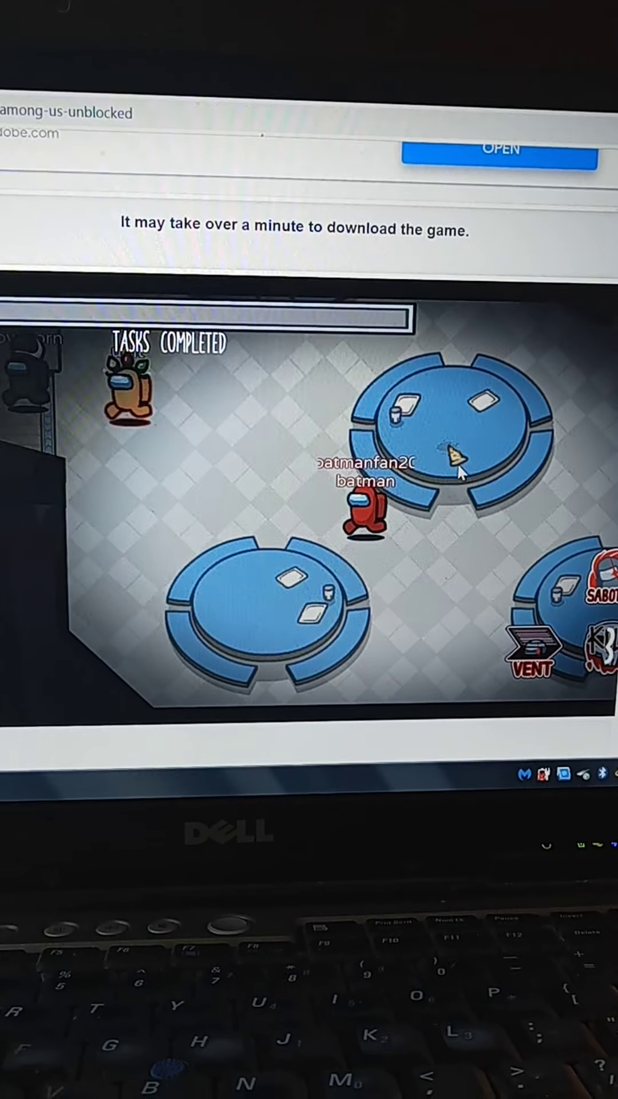
{"action": "key", "text": "Left"}
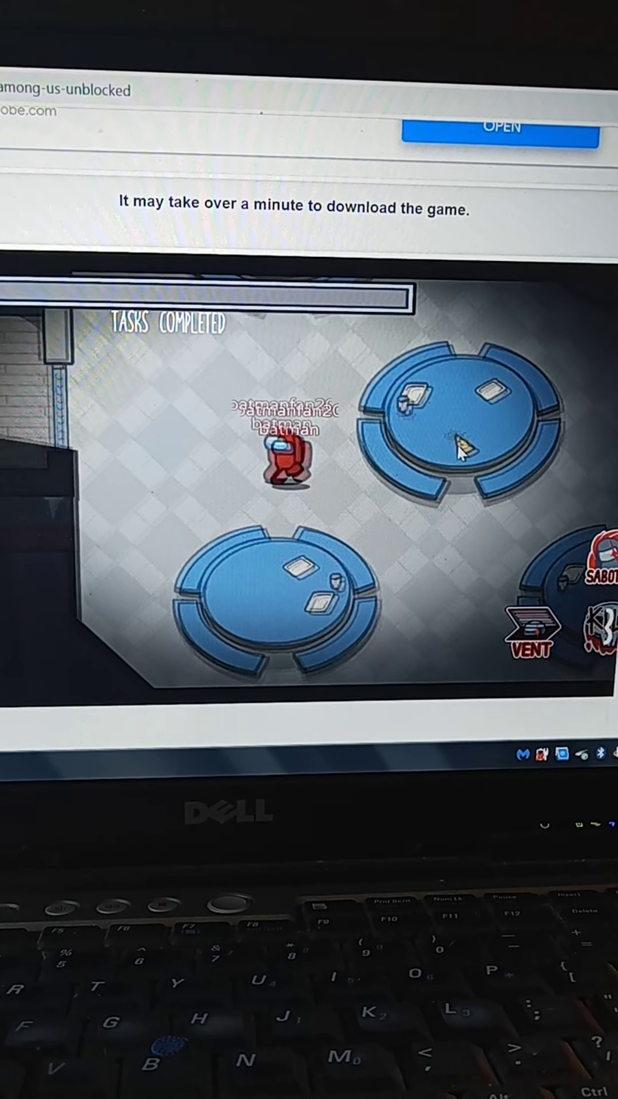
{"action": "key", "text": "Left"}
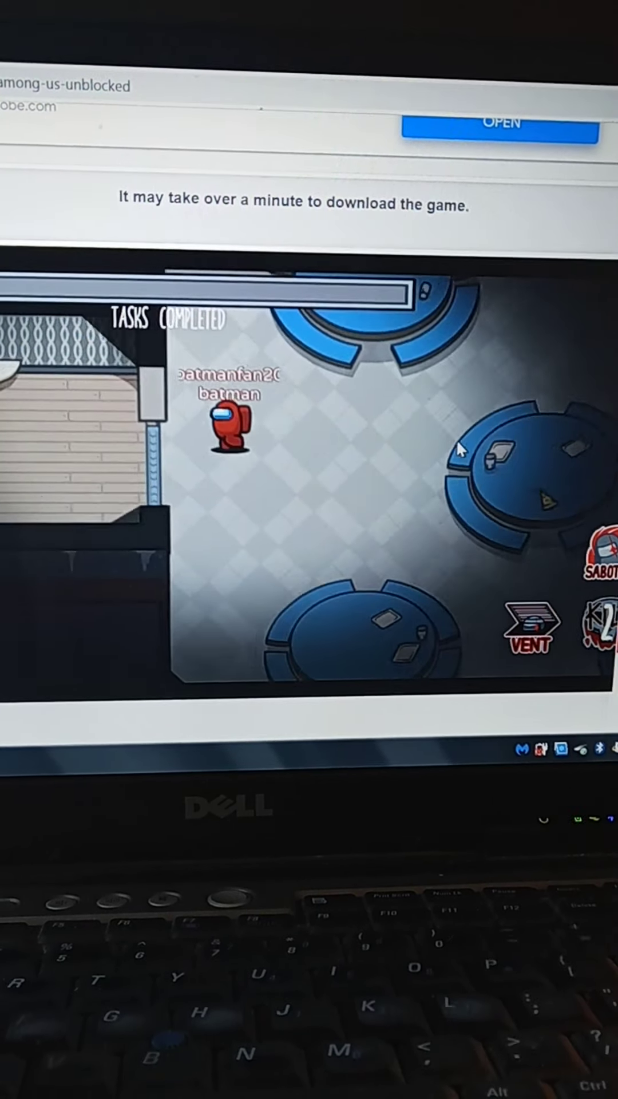
{"action": "key", "text": "Left"}
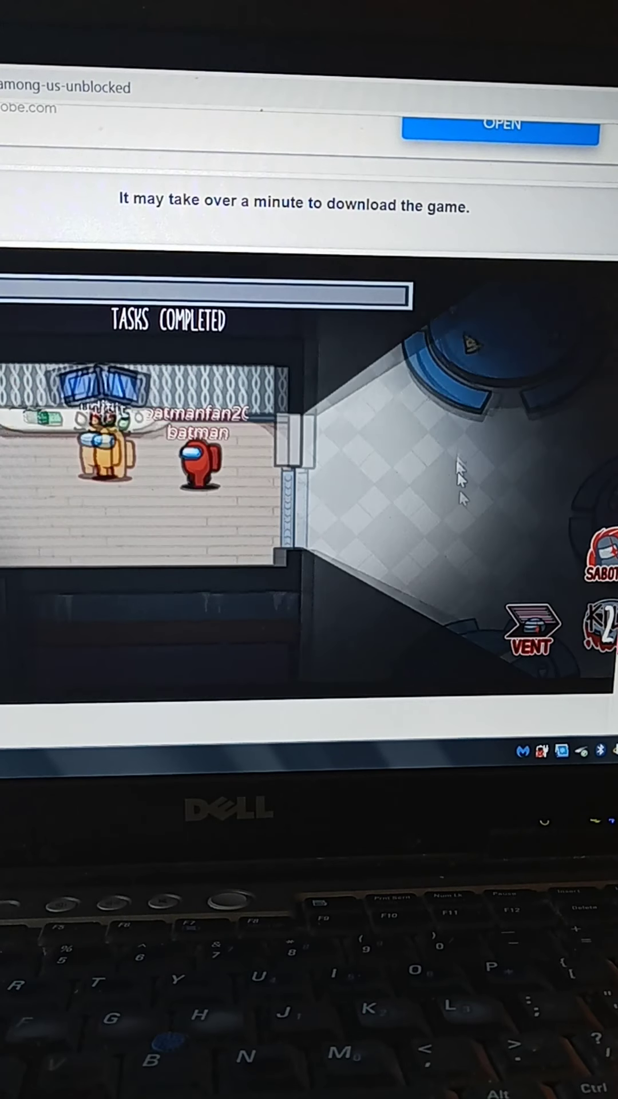
{"action": "key", "text": "Left"}
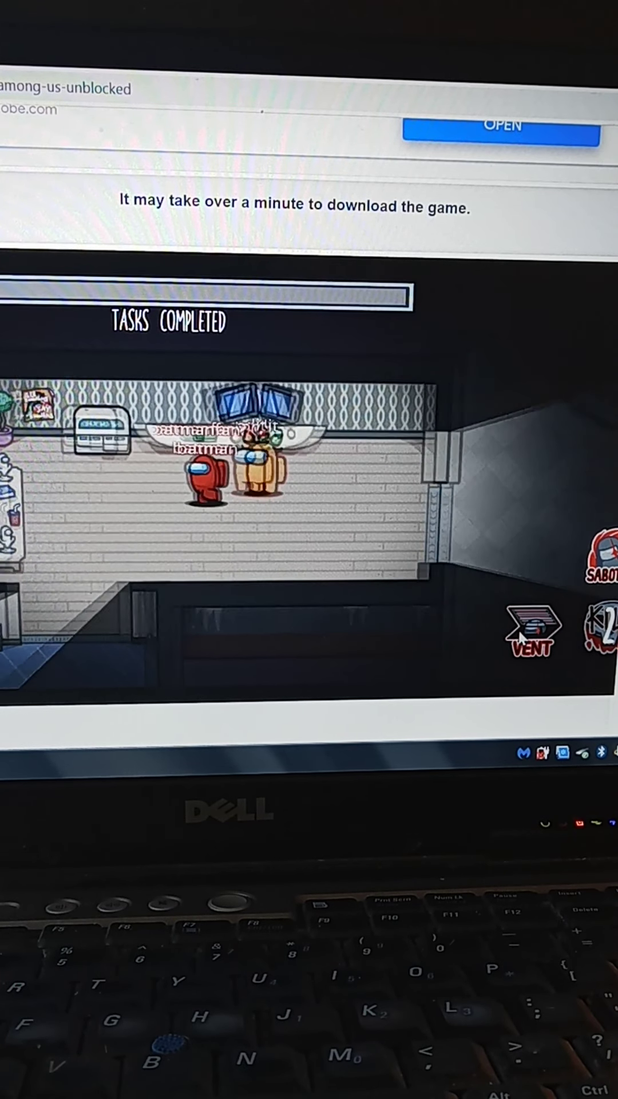
{"action": "key", "text": "Left"}
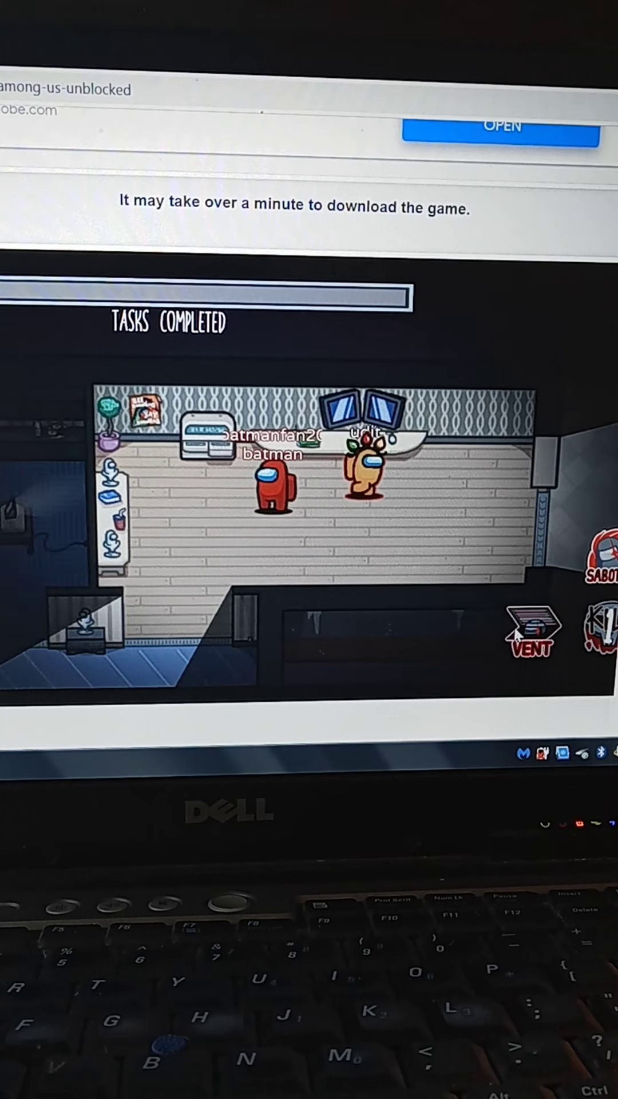
{"action": "key", "text": "Left"}
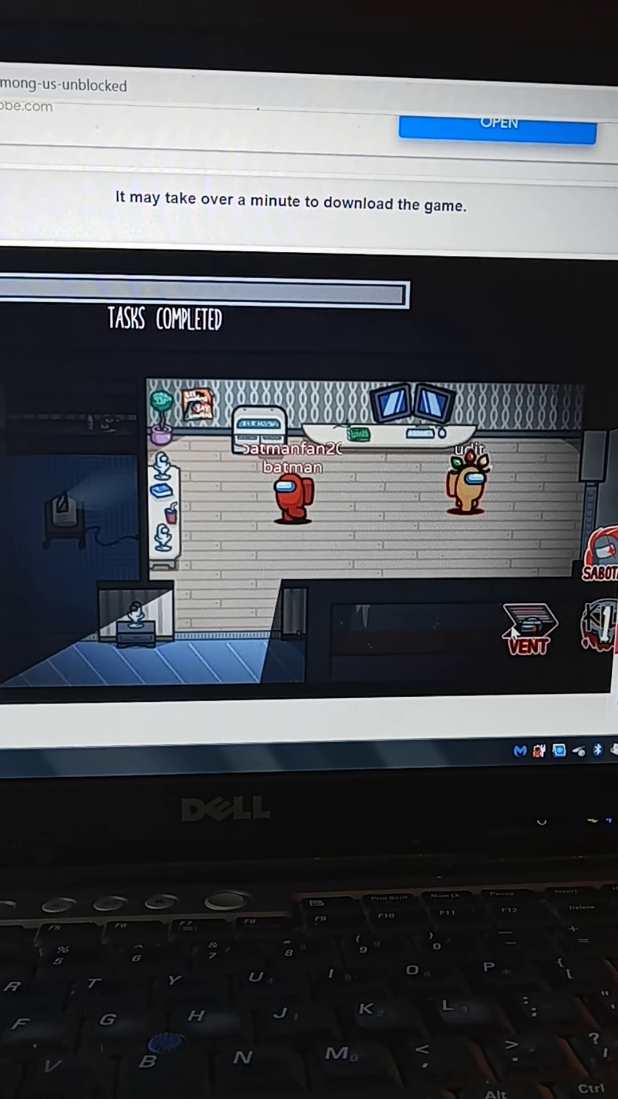
{"action": "key", "text": "Left"}
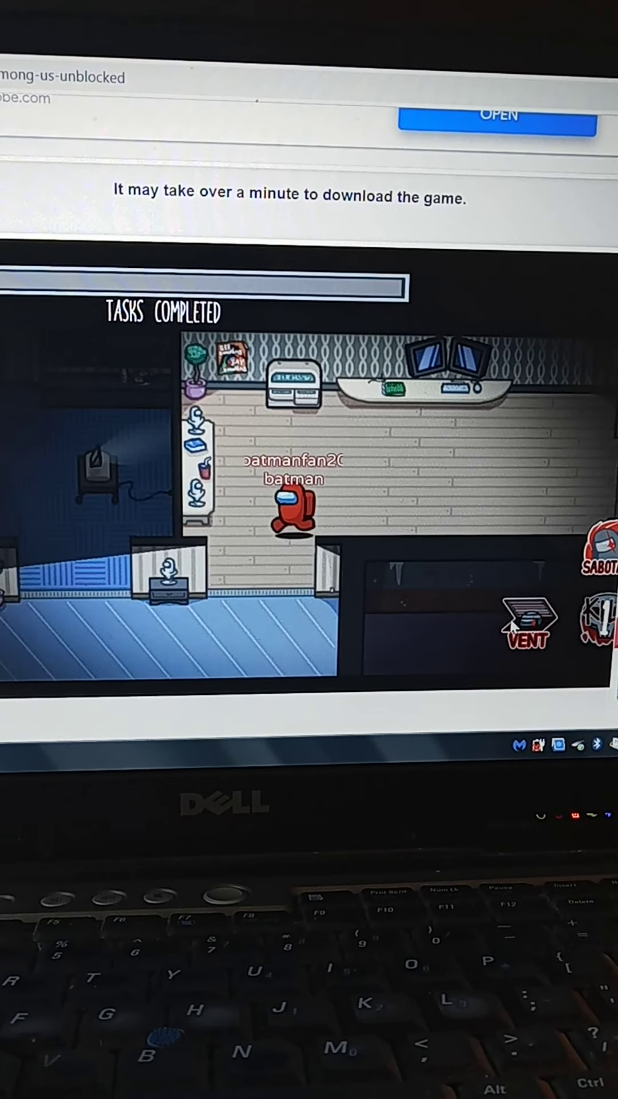
Step: Drop into the hallway and walk left along it into the next room
{"action": "key", "text": "Down"}
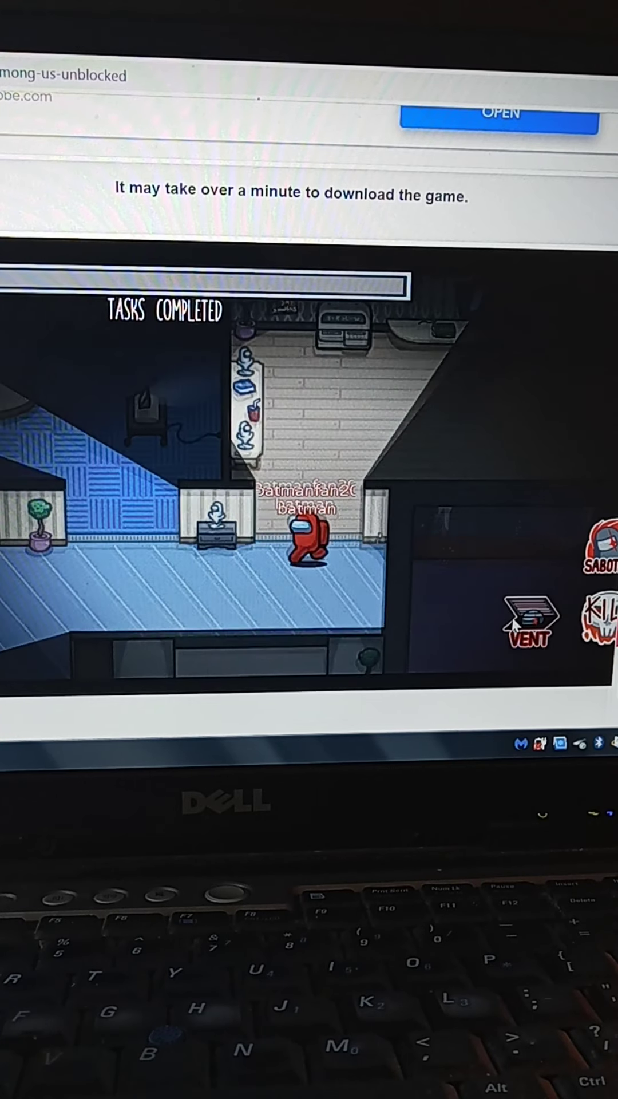
{"action": "key", "text": "Down"}
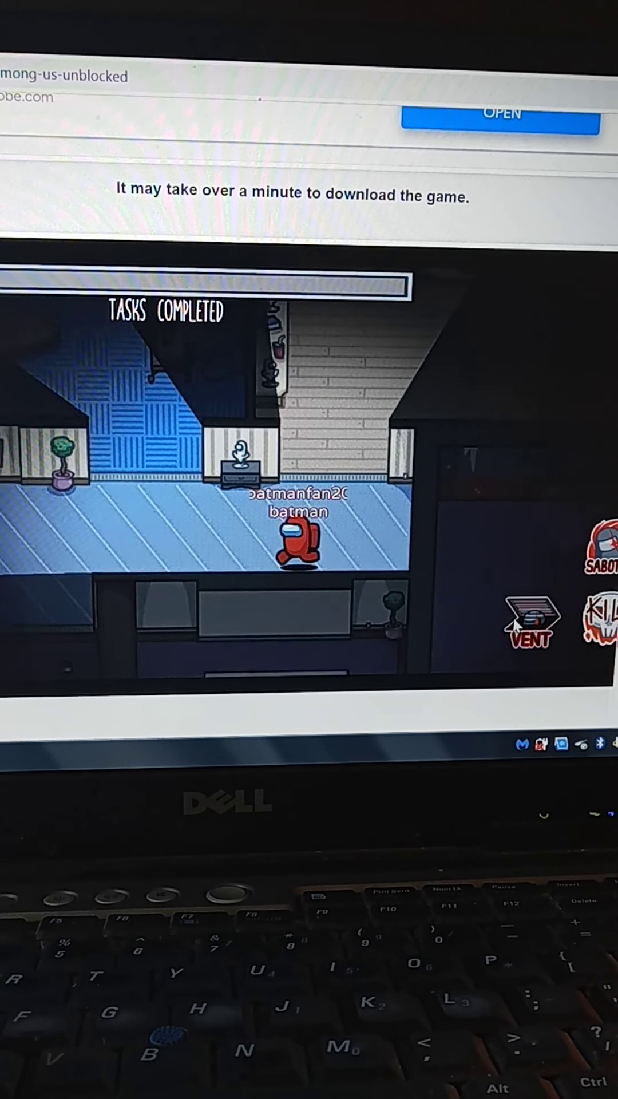
{"action": "key", "text": "Left"}
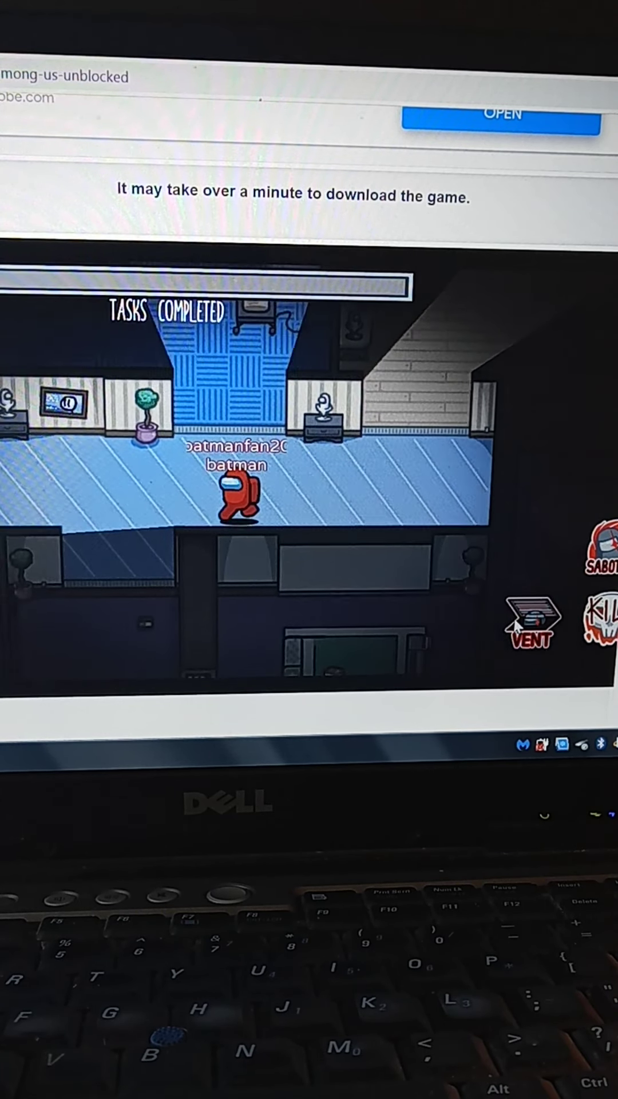
{"action": "key", "text": "Left"}
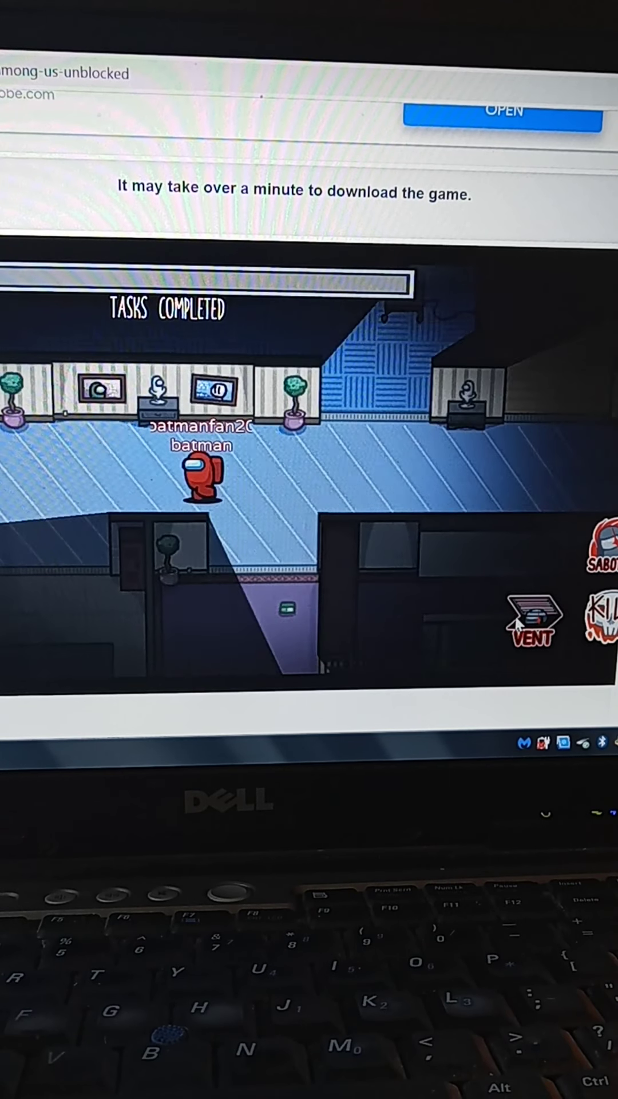
{"action": "key", "text": "Left"}
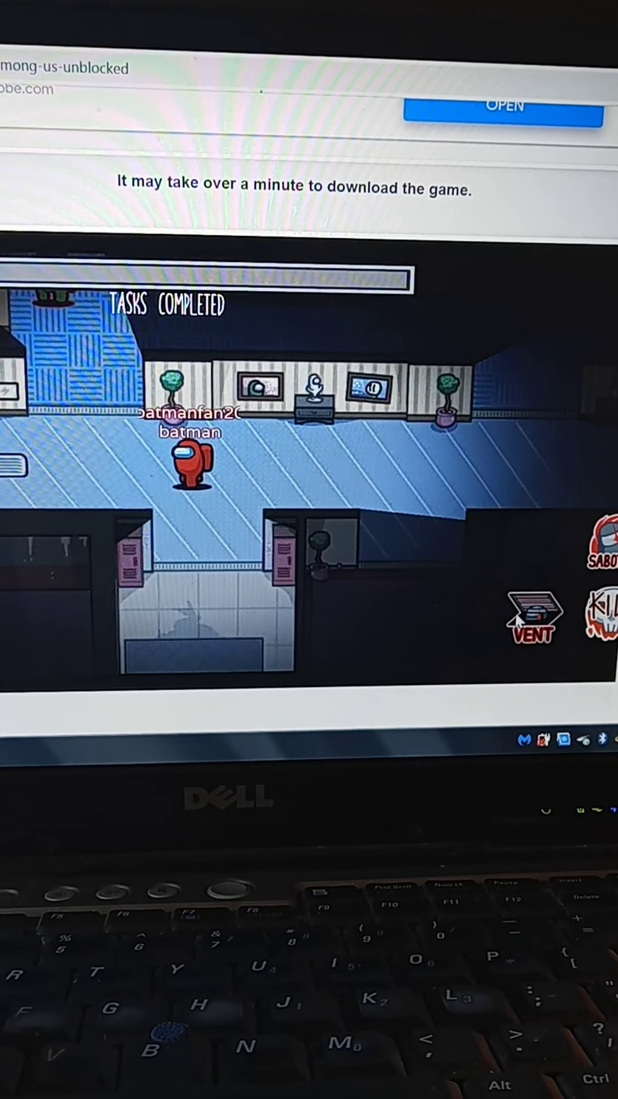
{"action": "key", "text": "Left"}
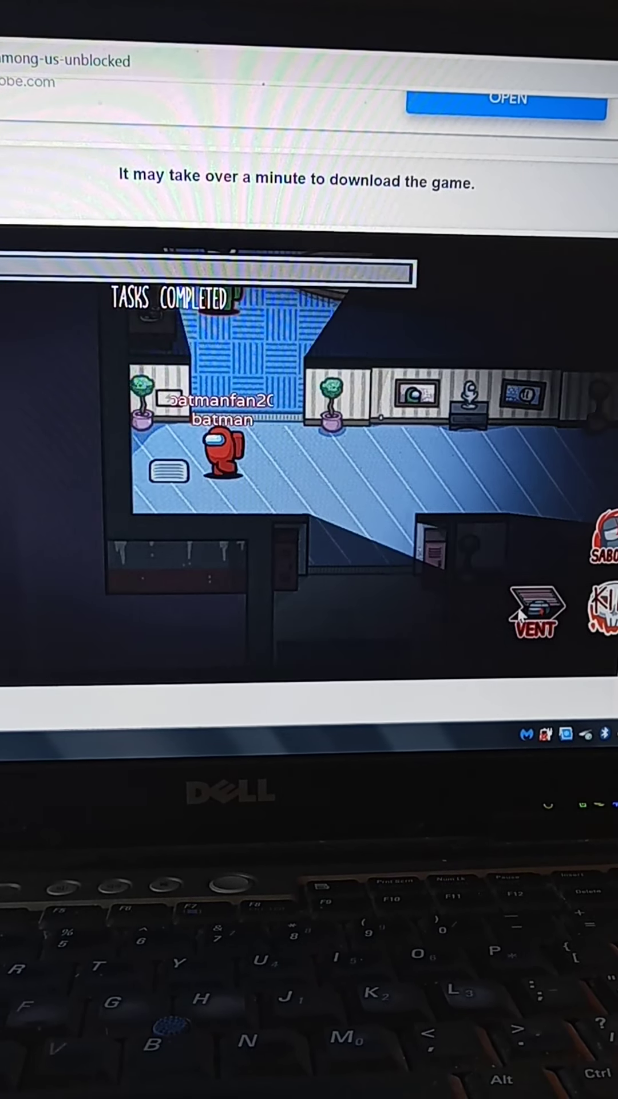
Step: Head up through the doorway to stand beside the green crewmate
{"action": "key", "text": "Left"}
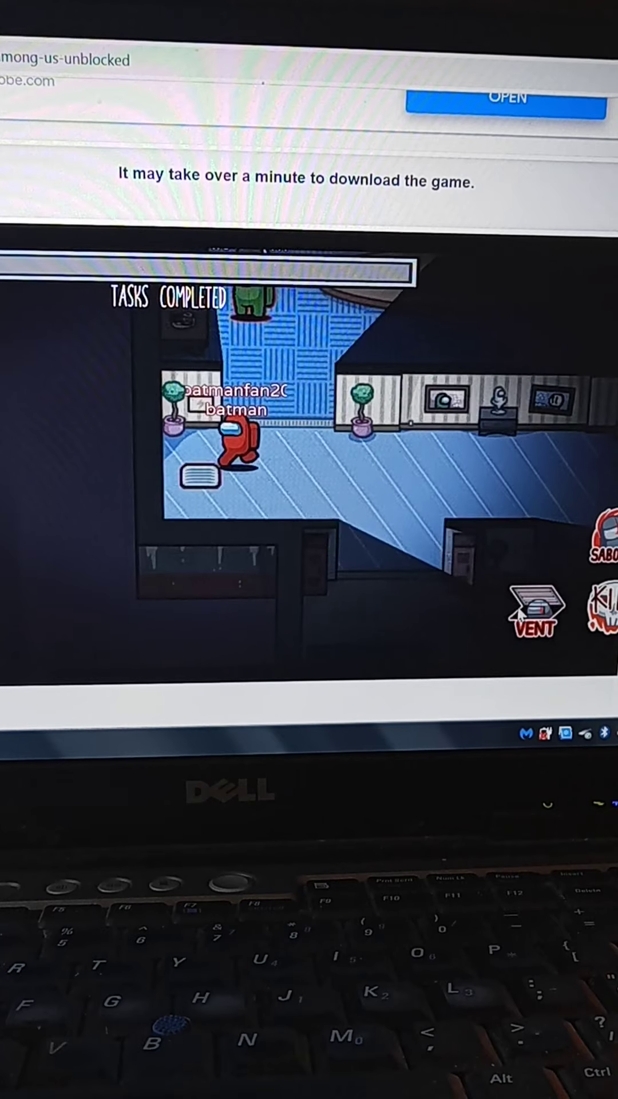
{"action": "key", "text": "Up"}
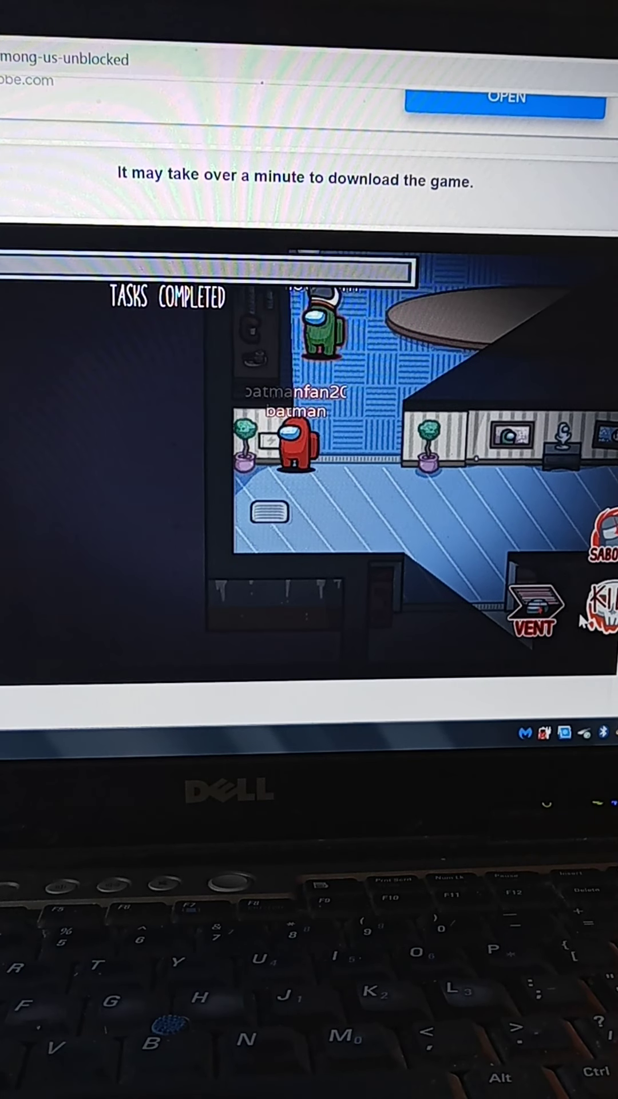
{"action": "key", "text": "Left"}
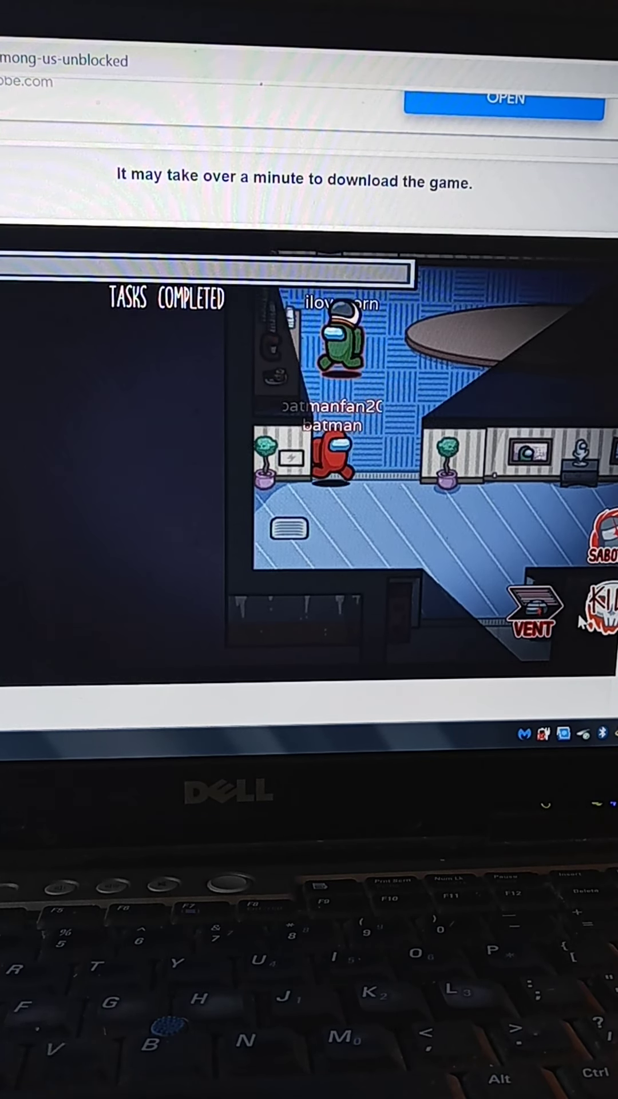
{"action": "key", "text": "Up"}
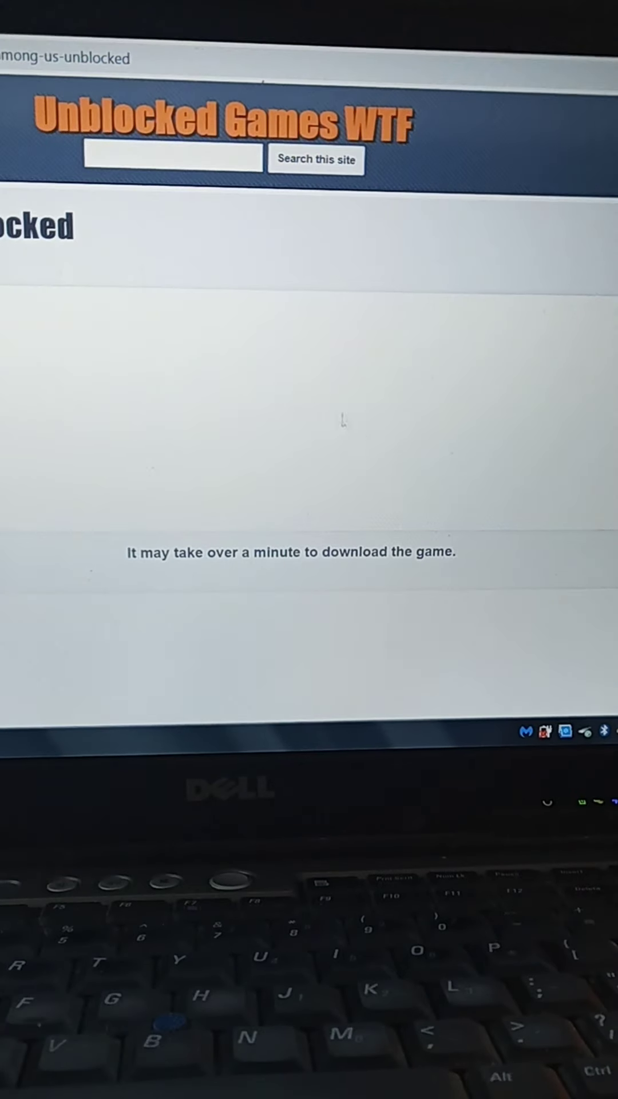
{"action": "scroll", "coordinate": [398, 477], "scroll_direction": "down", "scroll_amount": 4}
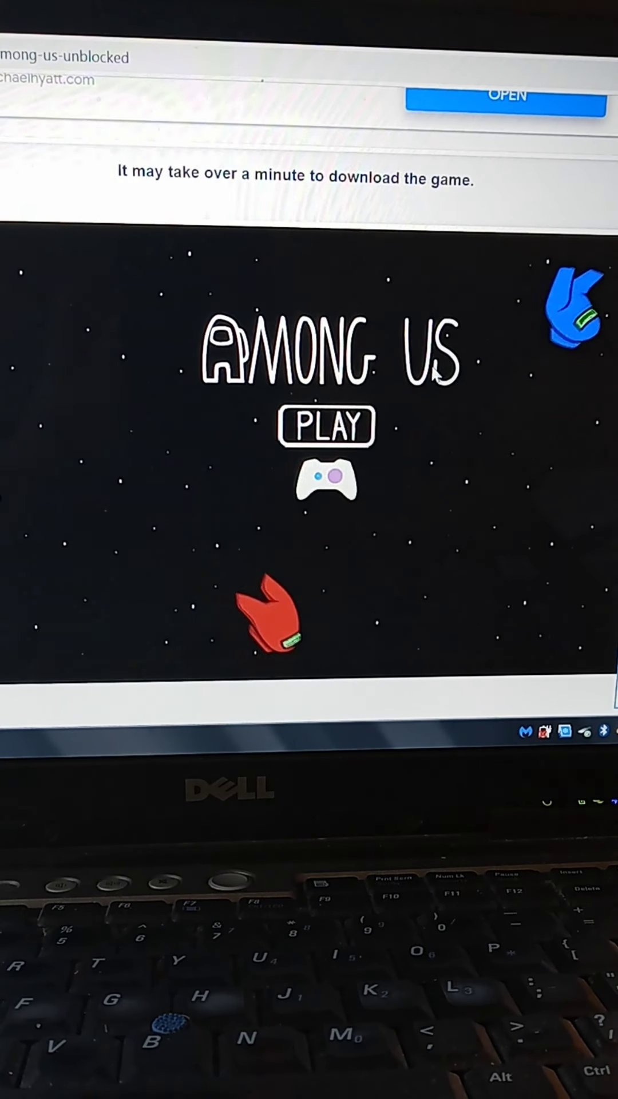
Step: Start another round from the title screen with the existing setup
{"action": "left_click", "coordinate": [327, 433]}
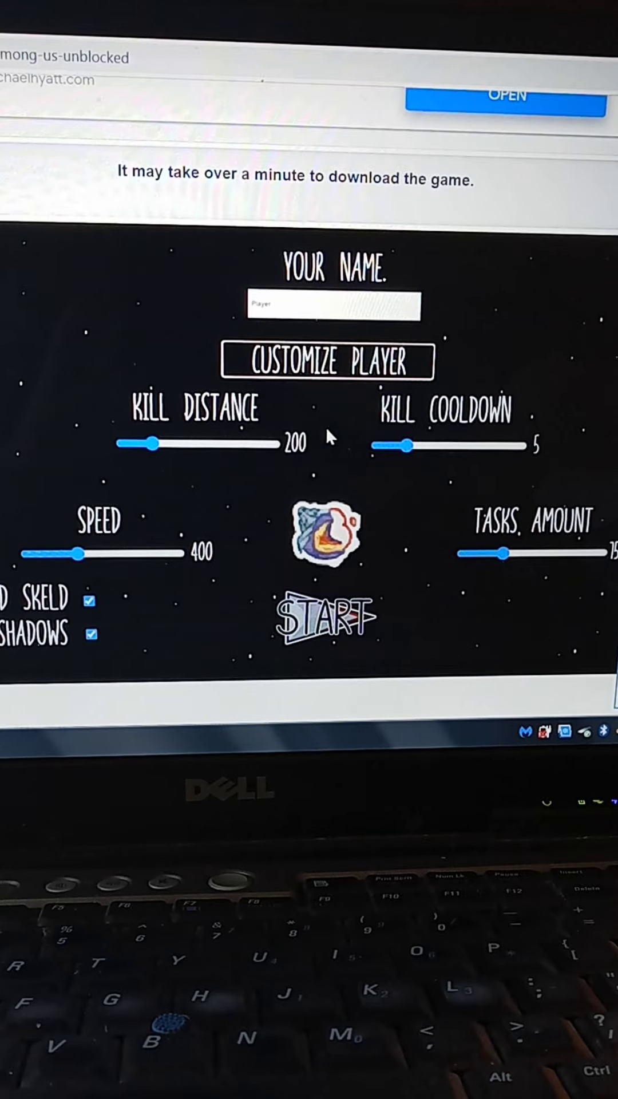
{"action": "left_click", "coordinate": [326, 616]}
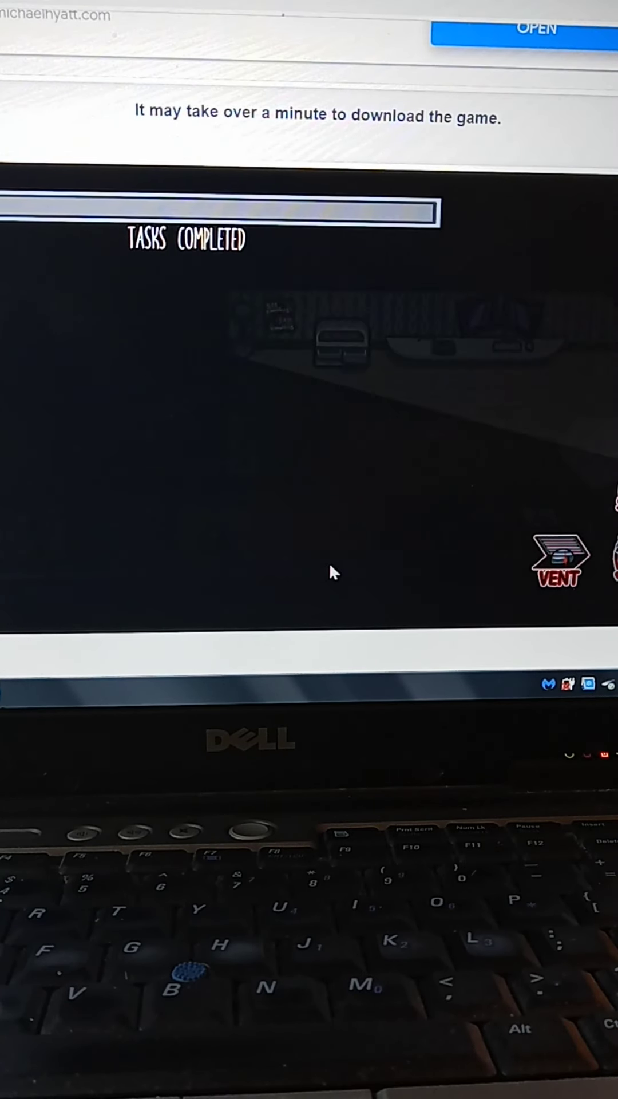
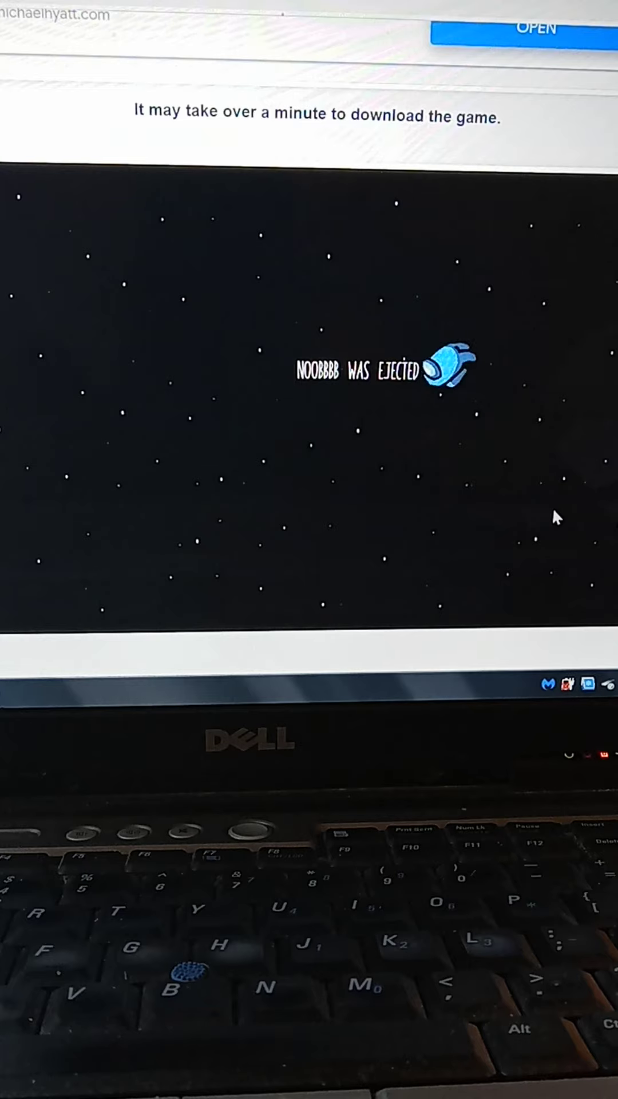
{"action": "scroll", "coordinate": [552, 506], "scroll_direction": "up", "scroll_amount": 3}
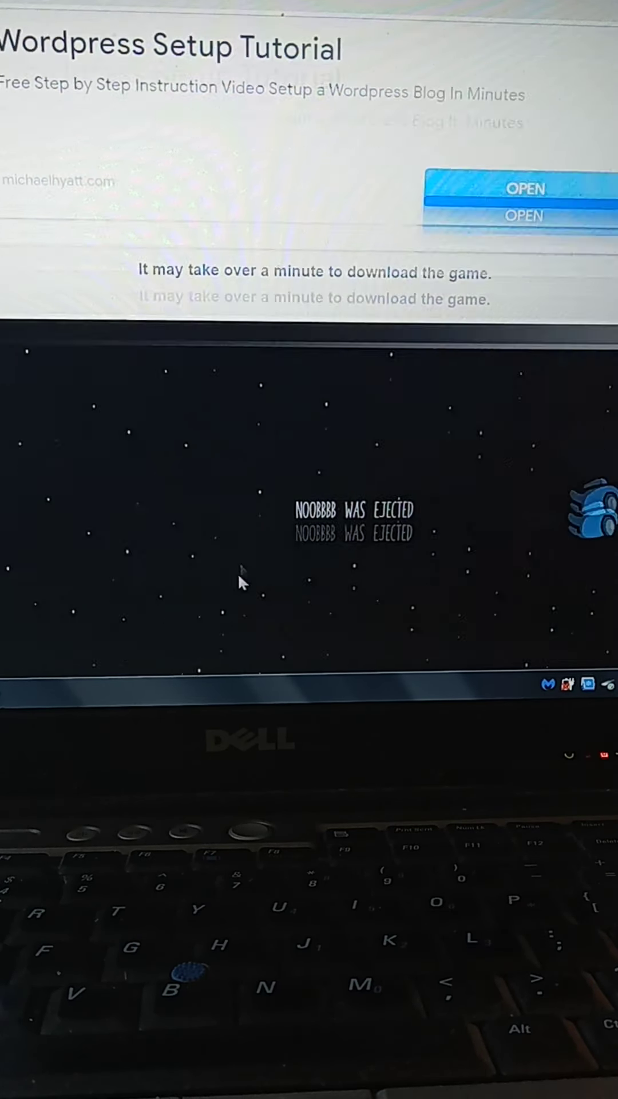
{"action": "scroll", "coordinate": [238, 573], "scroll_direction": "down", "scroll_amount": 3}
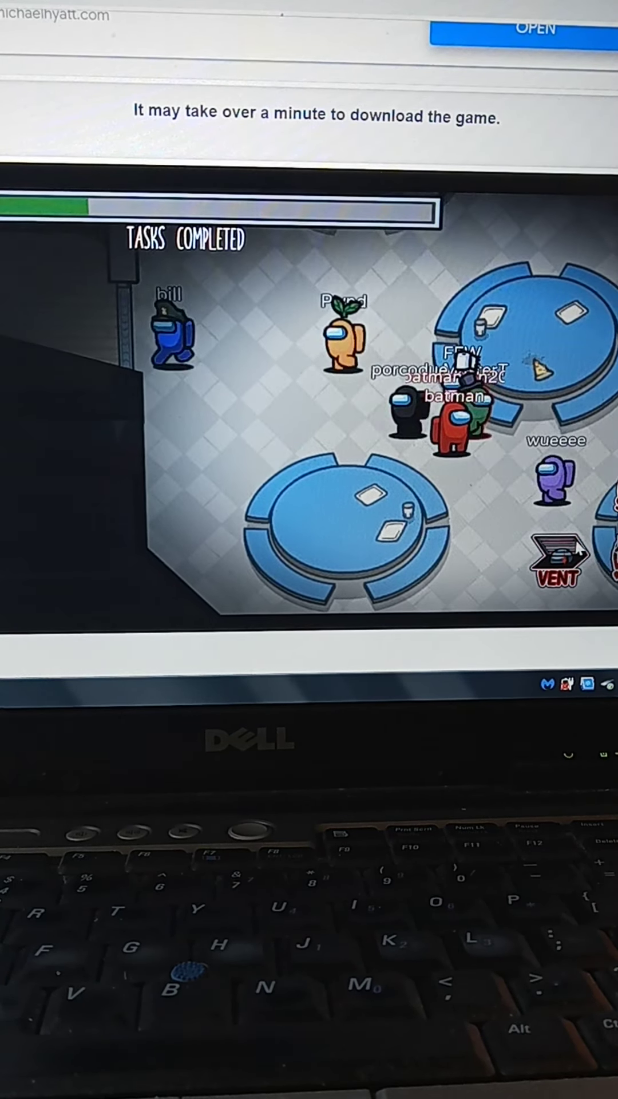
Step: Walk the crewmate right and up past the others toward the upper-right cafeteria tables
{"action": "key", "text": "Right"}
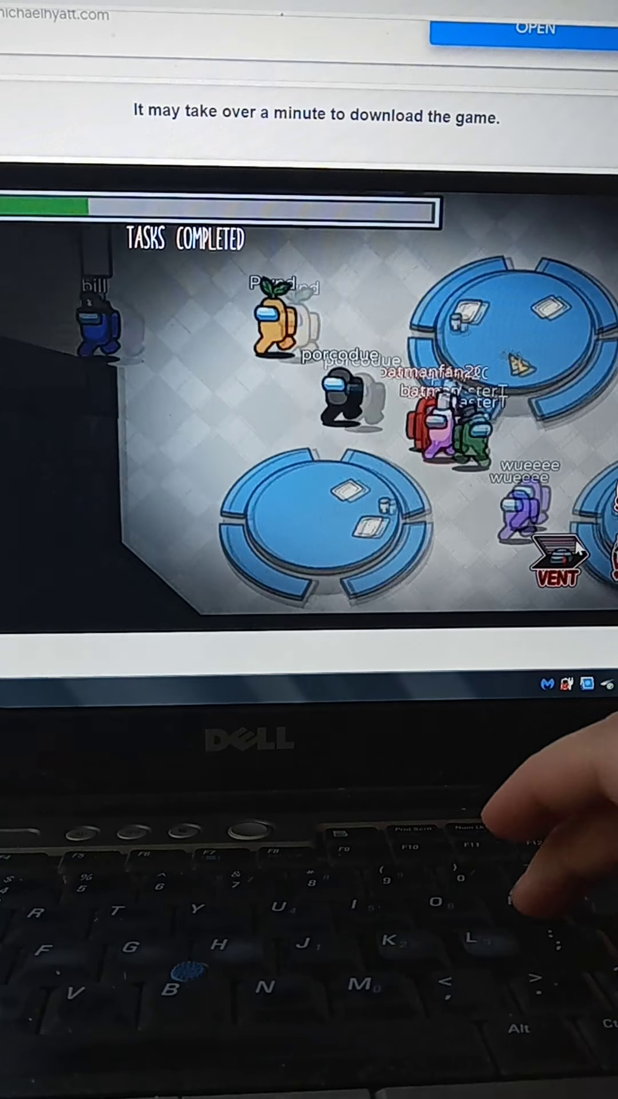
{"action": "key", "text": "Right"}
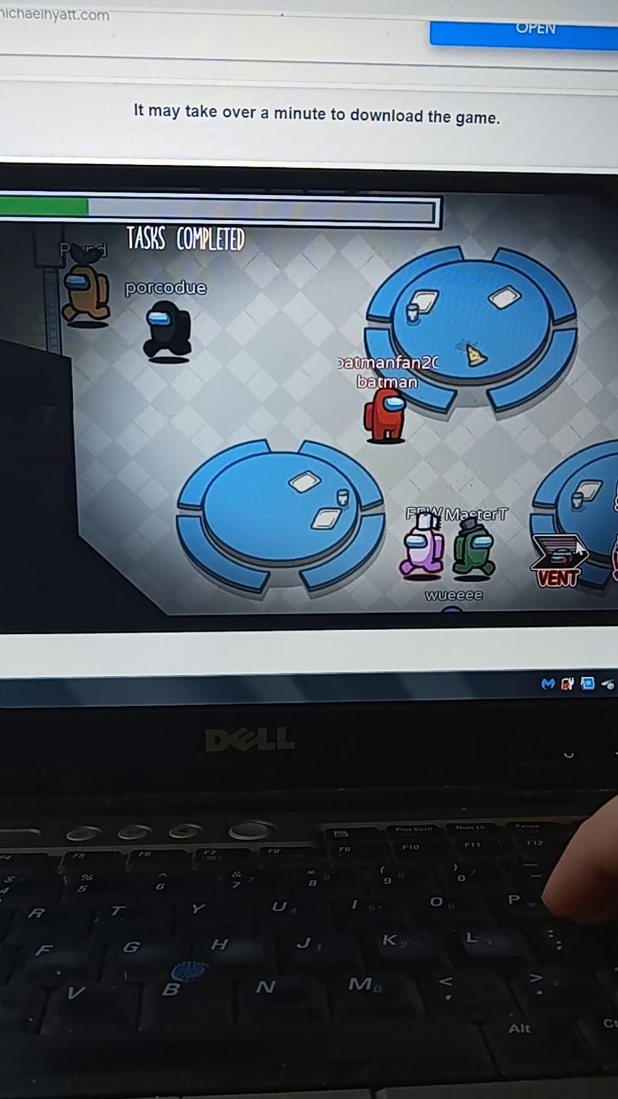